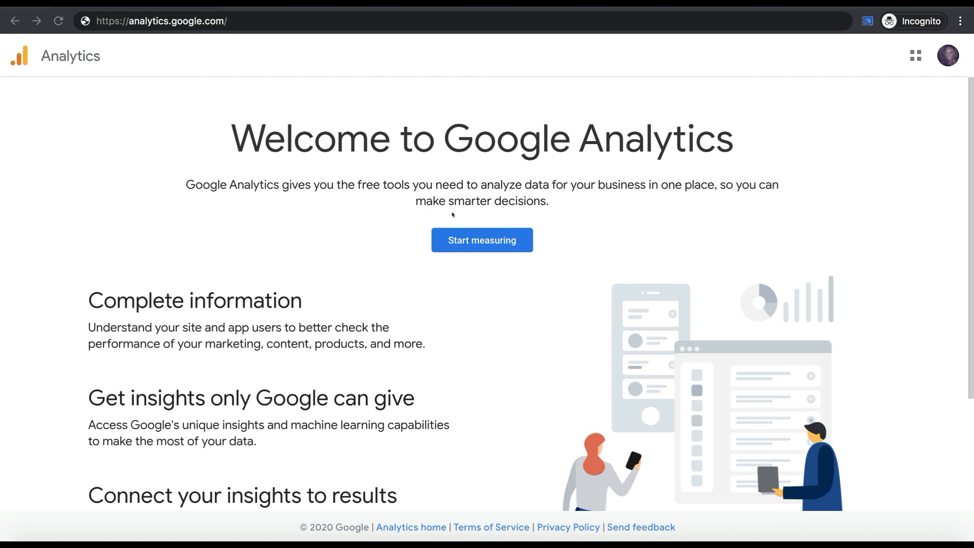
# Step: Start a new Analytics account named faithfitbeauty and complete account setup, keeping all four recommended data sharing settings enabled
pyautogui.click(482, 240)
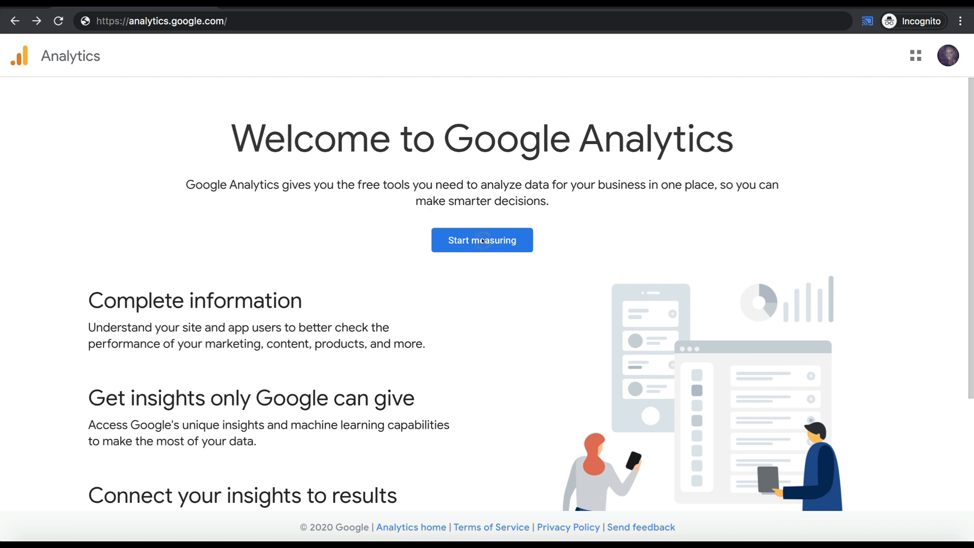
pyautogui.click(482, 241)
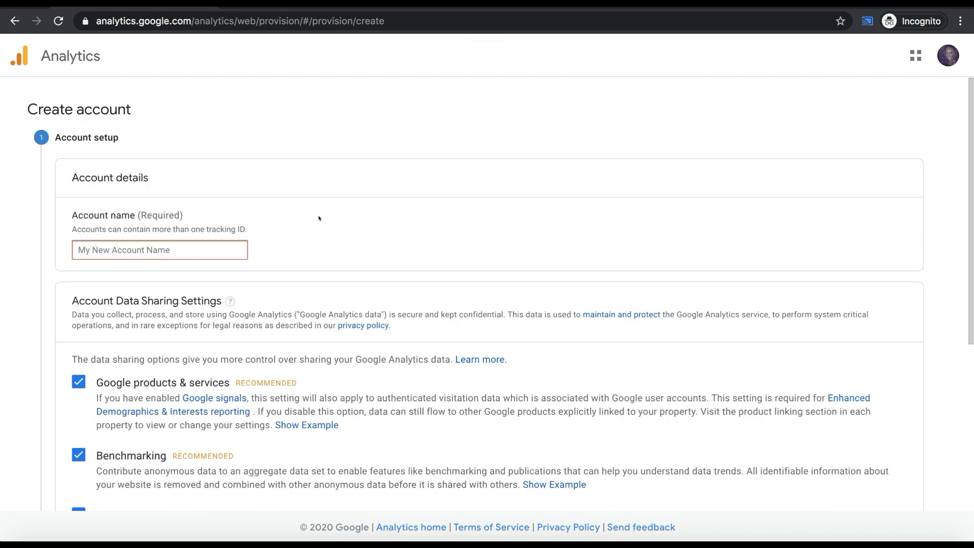
pyautogui.scroll(-2, 272, 218)
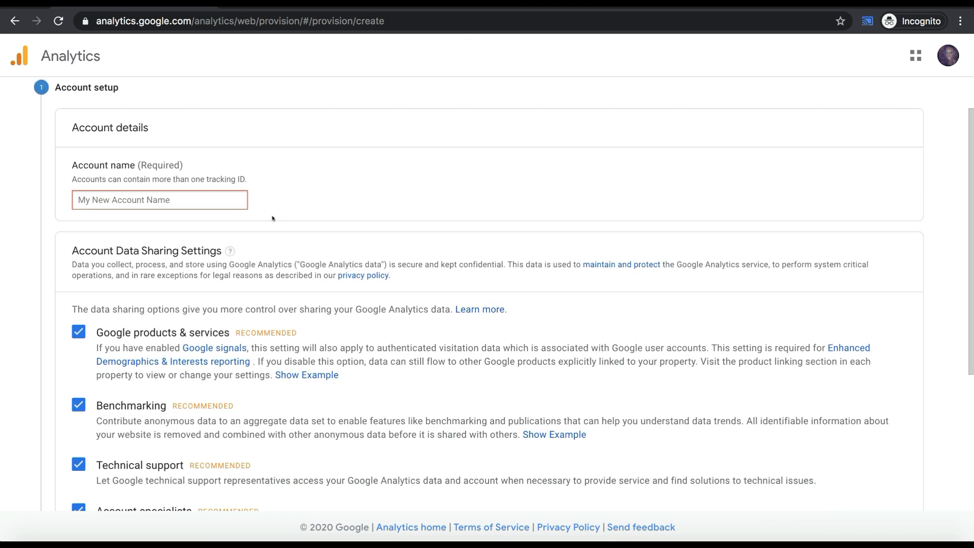
pyautogui.scroll(1, 273, 218)
pyautogui.scroll(-2, 272, 218)
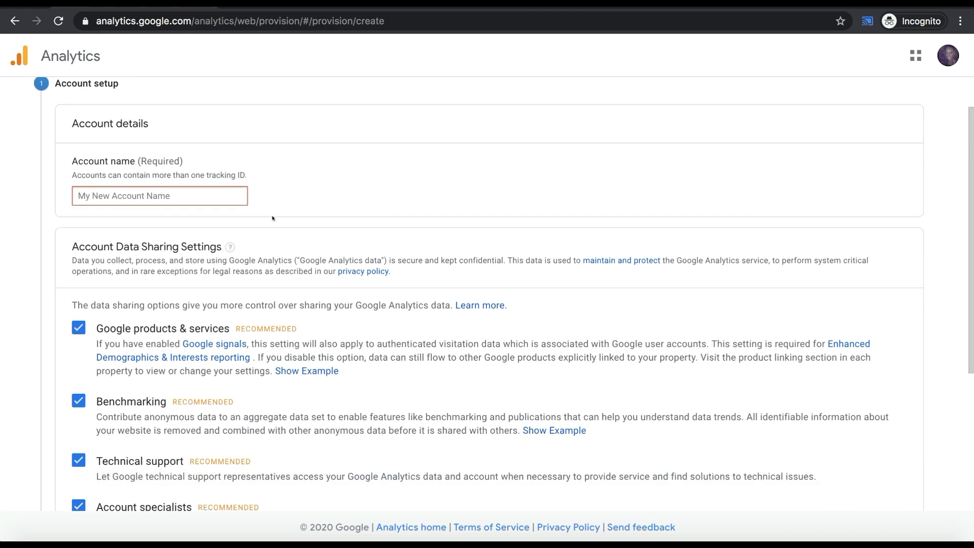
pyautogui.write('f')
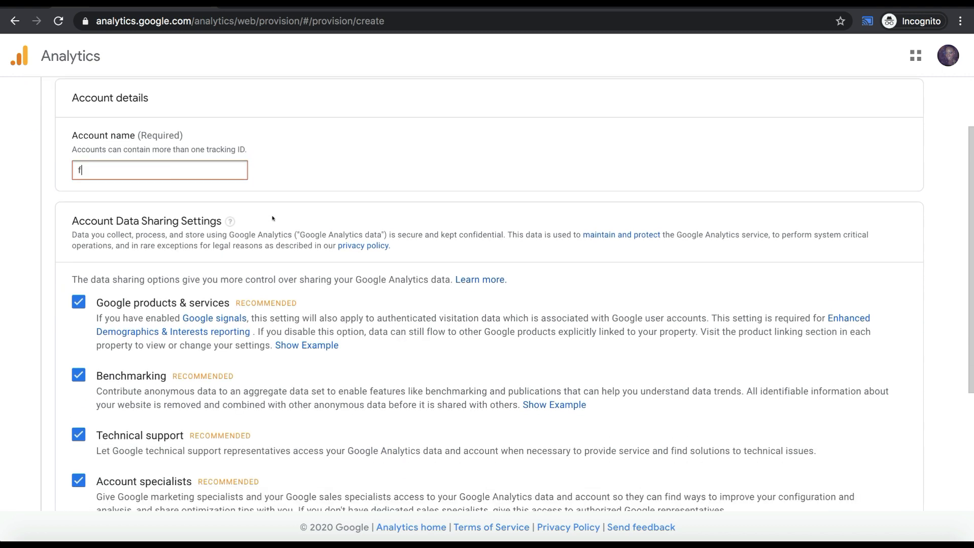
pyautogui.write('aithfitbeauty')
pyautogui.scroll(-3, 270, 228)
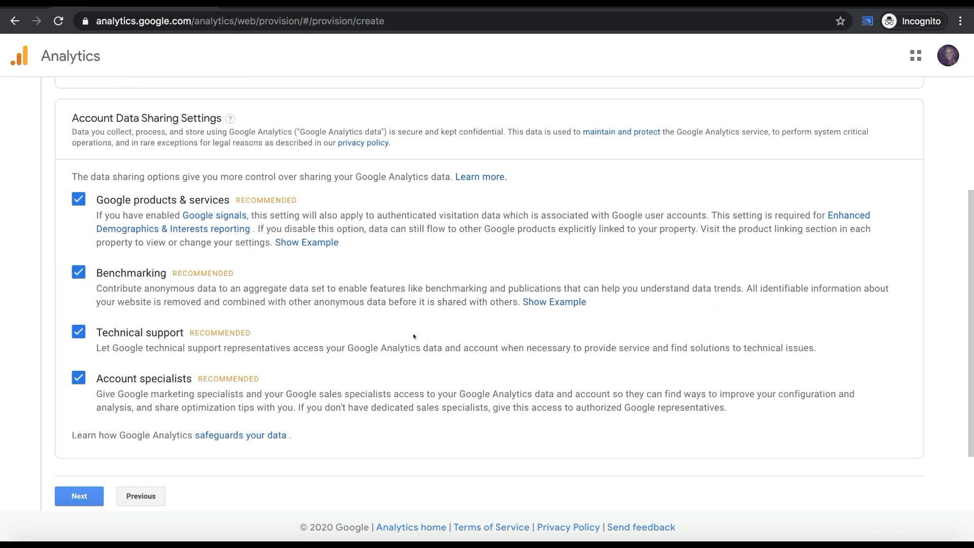
pyautogui.scroll(-2, 414, 336)
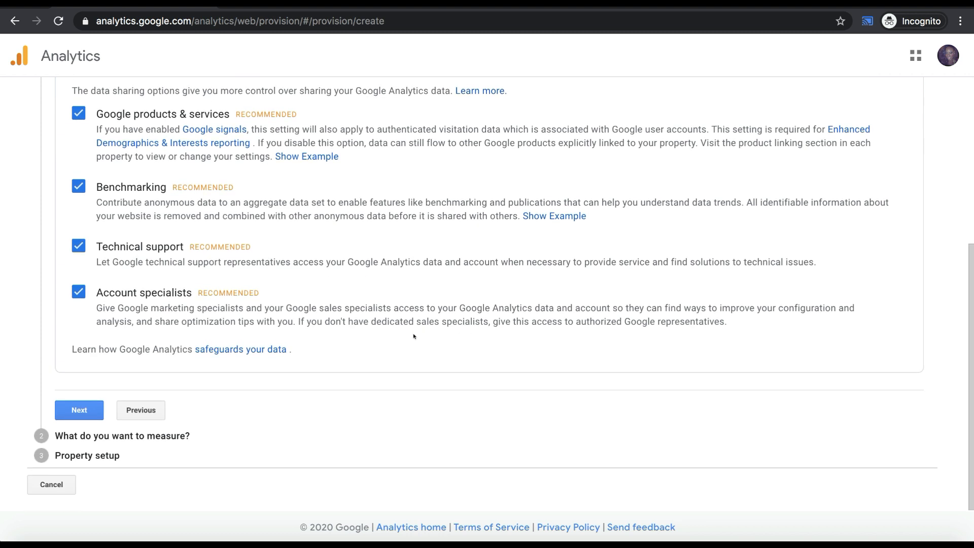
pyautogui.click(70, 413)
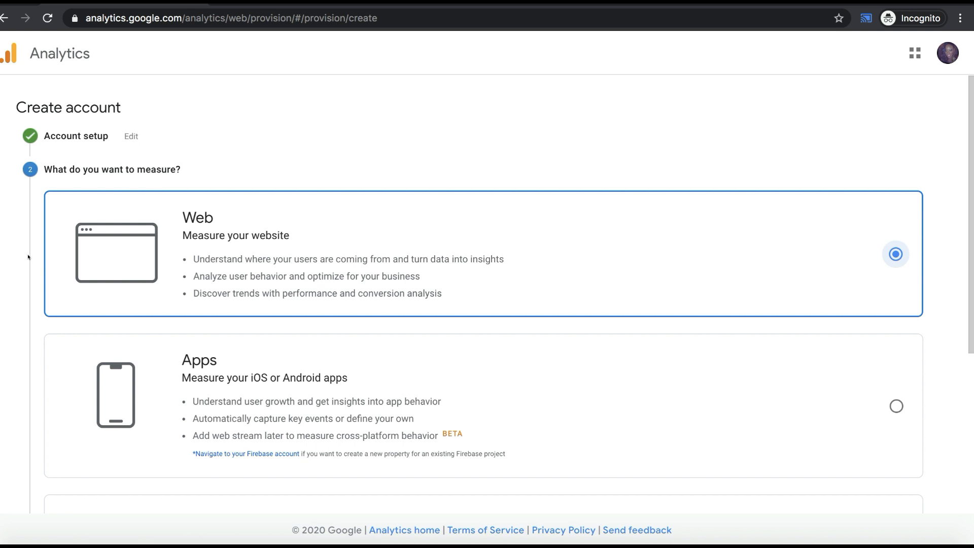
# Step: Keep Web as the type of property to measure and continue to the property setup
pyautogui.scroll(-3, 4, 387)
pyautogui.scroll(-2, 5, 386)
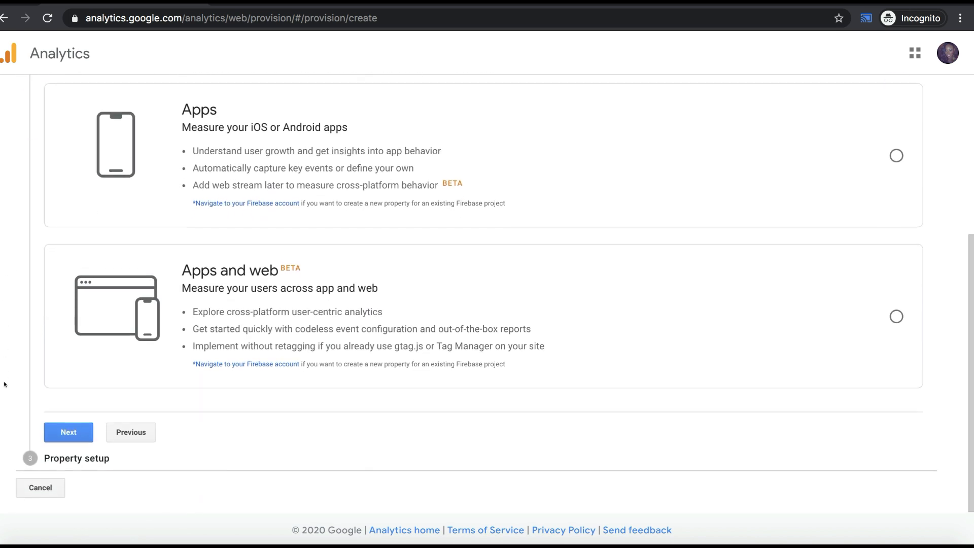
pyautogui.click(61, 432)
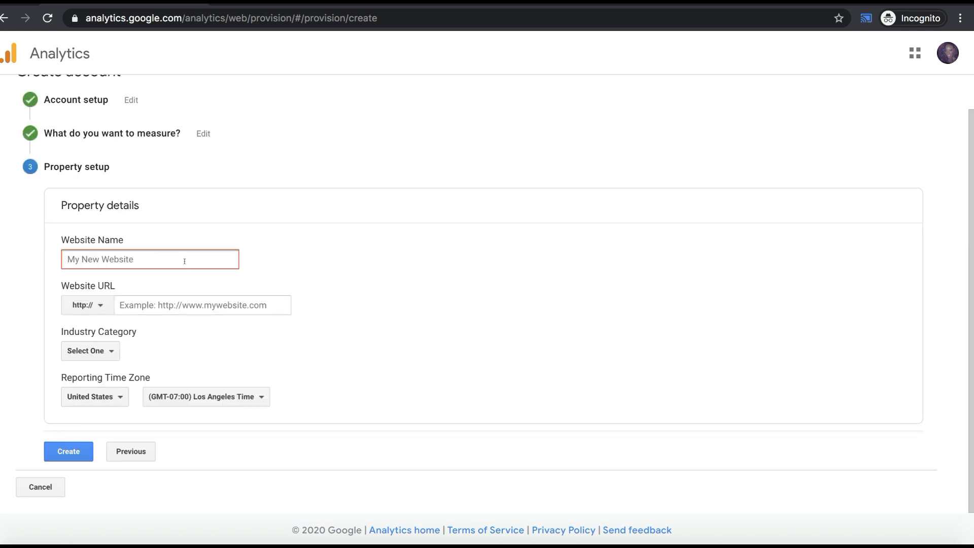
# Step: Enter Wakanna as the website name and faithfitbeauty.wakanna.com as the website URL
pyautogui.write('Wakanna')
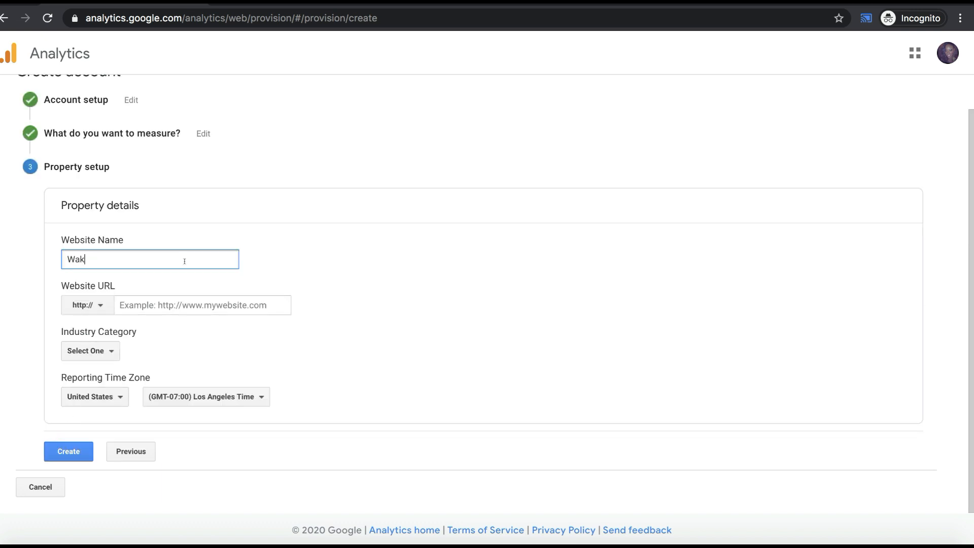
pyautogui.click(184, 303)
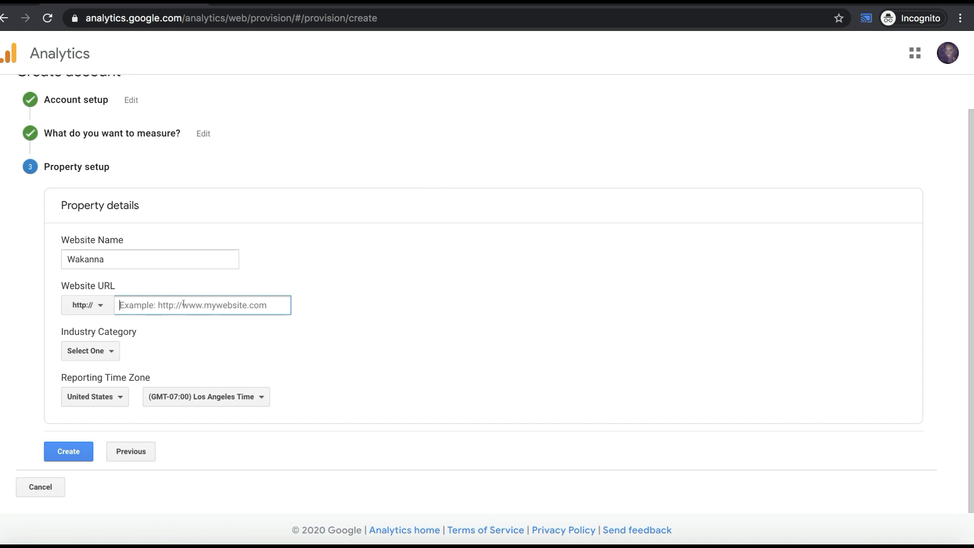
pyautogui.write('fa')
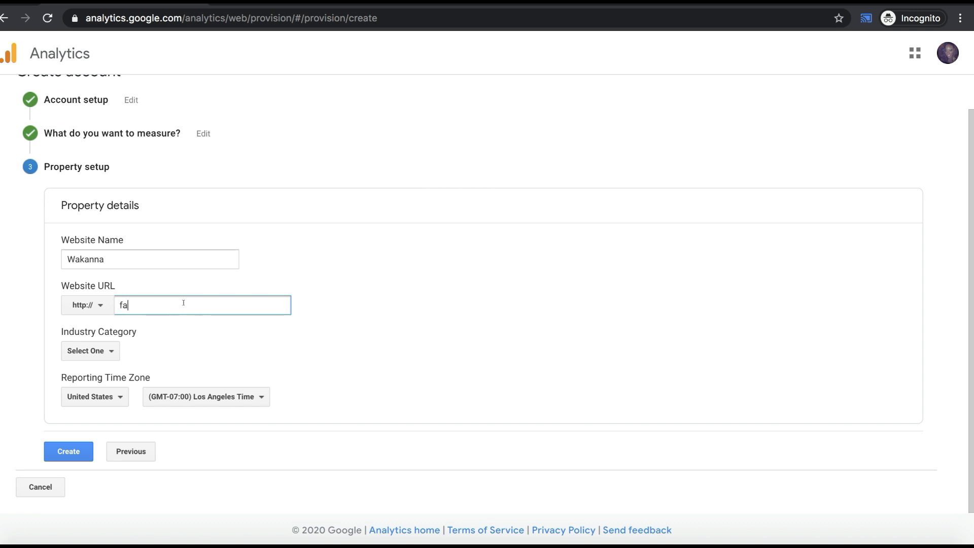
pyautogui.write('ithfitbeauty.wakanna.com')
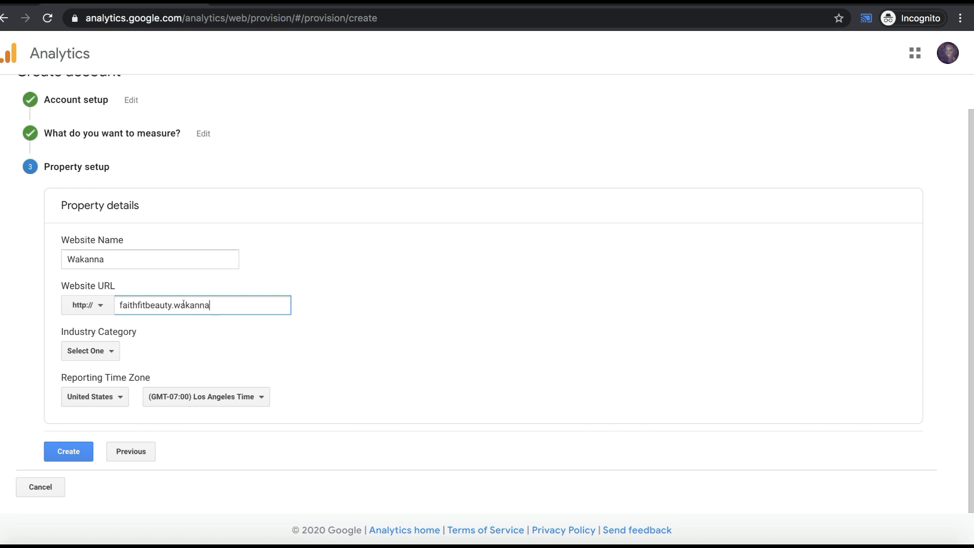
# Step: Set the property's industry category to Beauty and Fitness
pyautogui.click(106, 349)
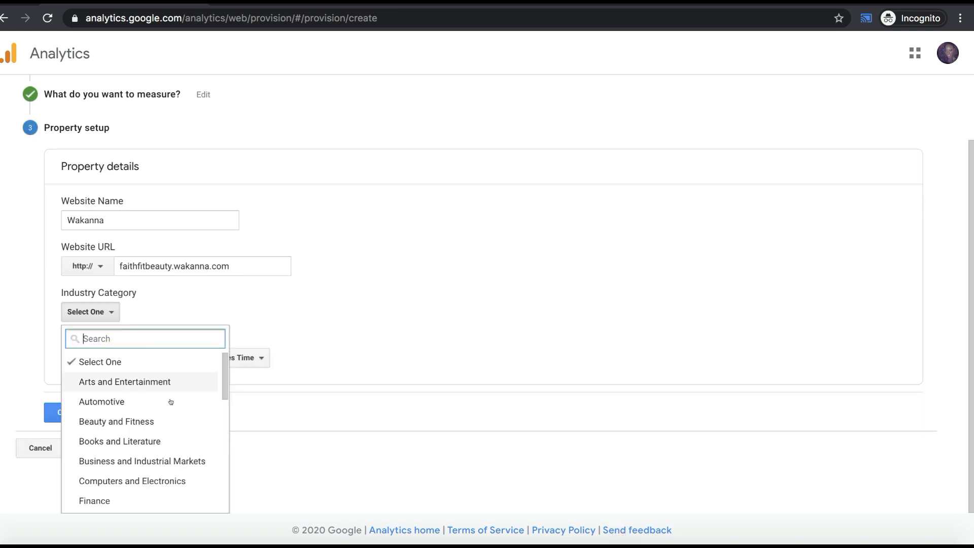
pyautogui.scroll(-1, 175, 417)
pyautogui.scroll(-5, 175, 417)
pyautogui.scroll(-7, 175, 417)
pyautogui.scroll(-3, 175, 416)
pyautogui.scroll(3, 175, 417)
pyautogui.scroll(7, 175, 417)
pyautogui.scroll(6, 175, 417)
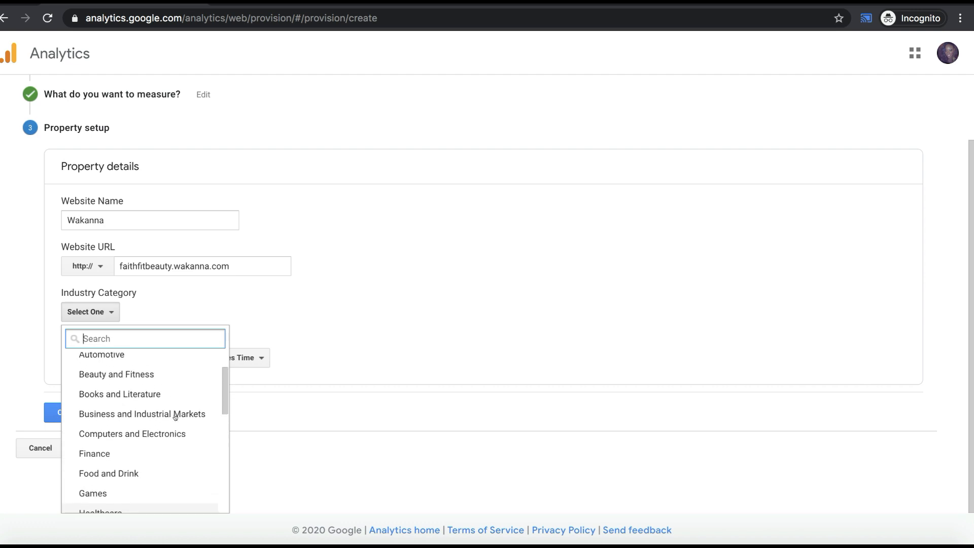
pyautogui.scroll(2, 175, 416)
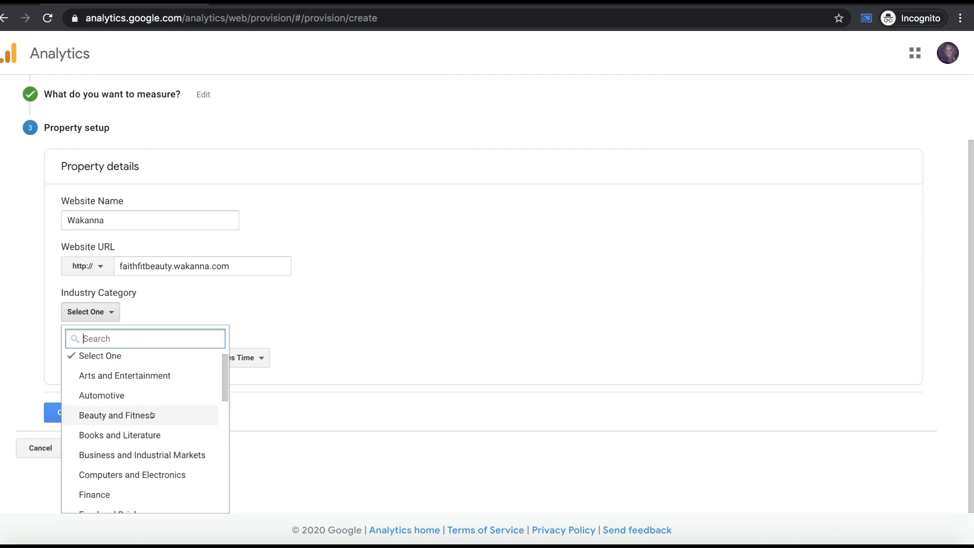
pyautogui.click(152, 415)
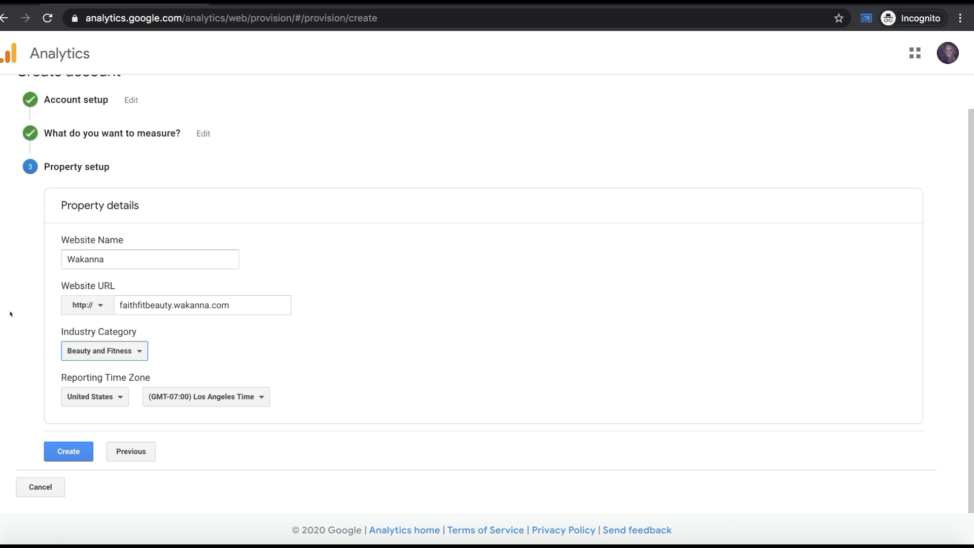
# Step: Create the property and accept the Terms of Service, the GDPR Data Processing Terms and the Measurement Controller-Controller Data Protection Terms
pyautogui.click(51, 447)
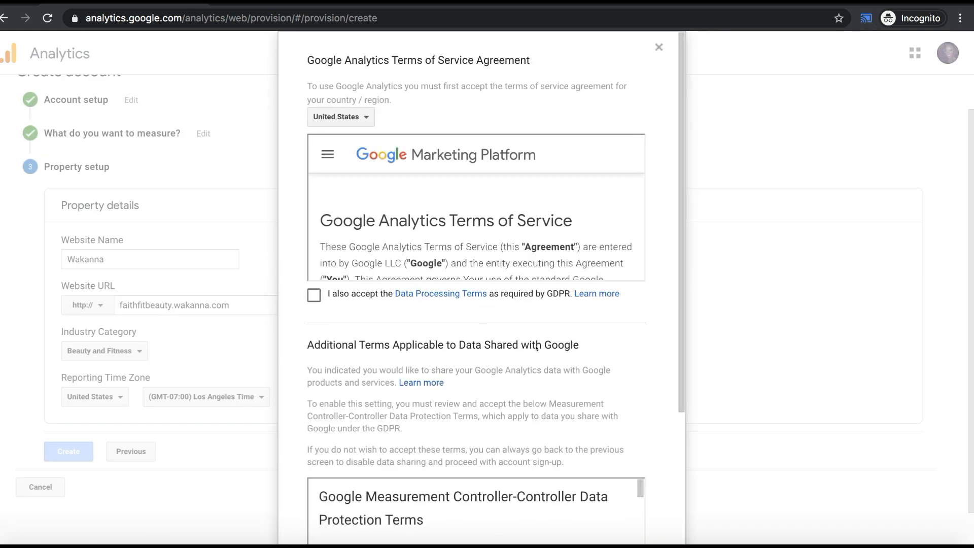
pyautogui.click(311, 295)
pyautogui.scroll(-4, 463, 326)
pyautogui.scroll(-3, 472, 375)
pyautogui.click(308, 467)
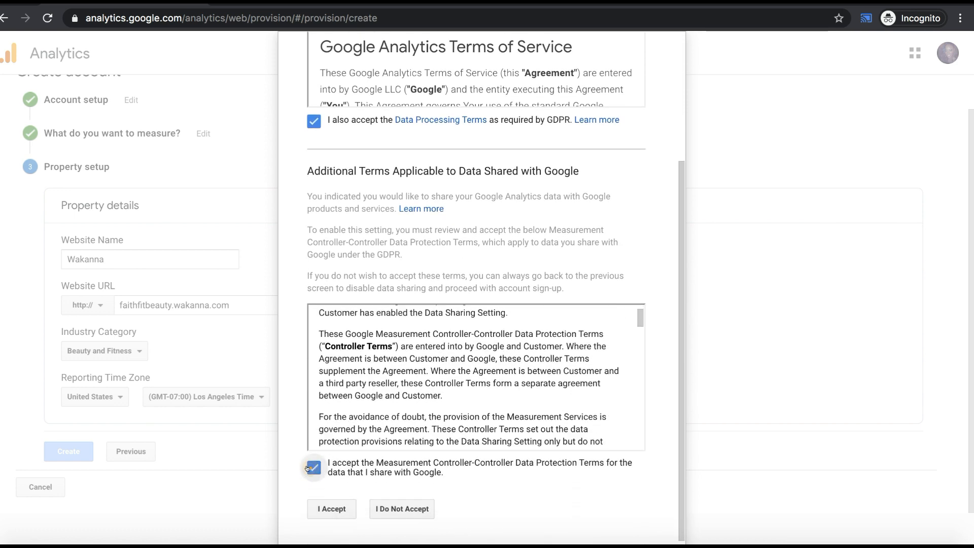
pyautogui.click(320, 509)
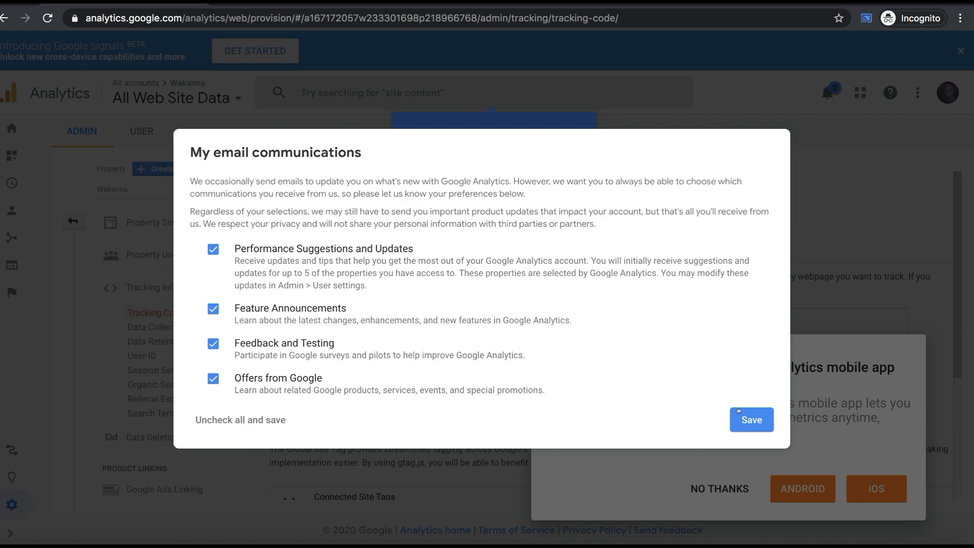
# Step: Save the email communication preferences with all options enabled, and dismiss the mobile app offer and the search hint
pyautogui.click(740, 414)
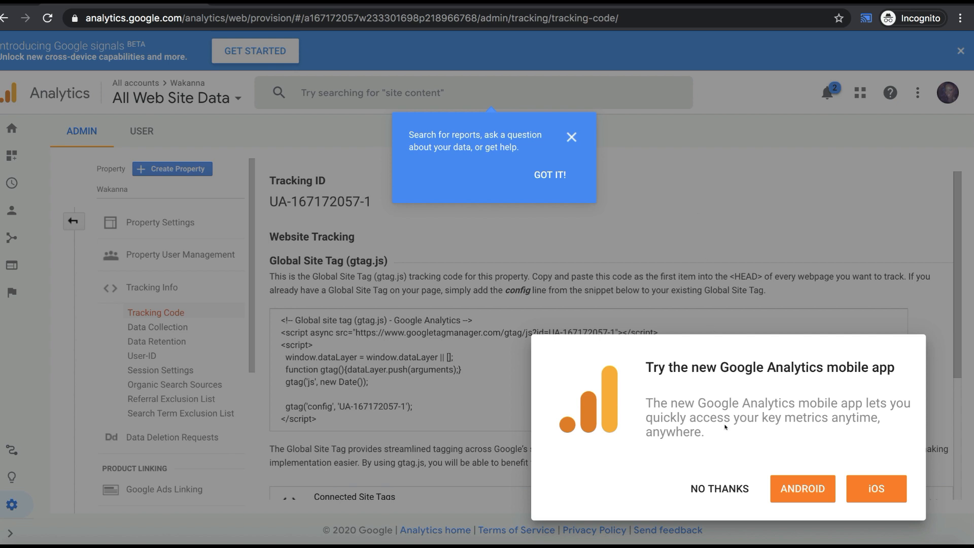
pyautogui.click(711, 488)
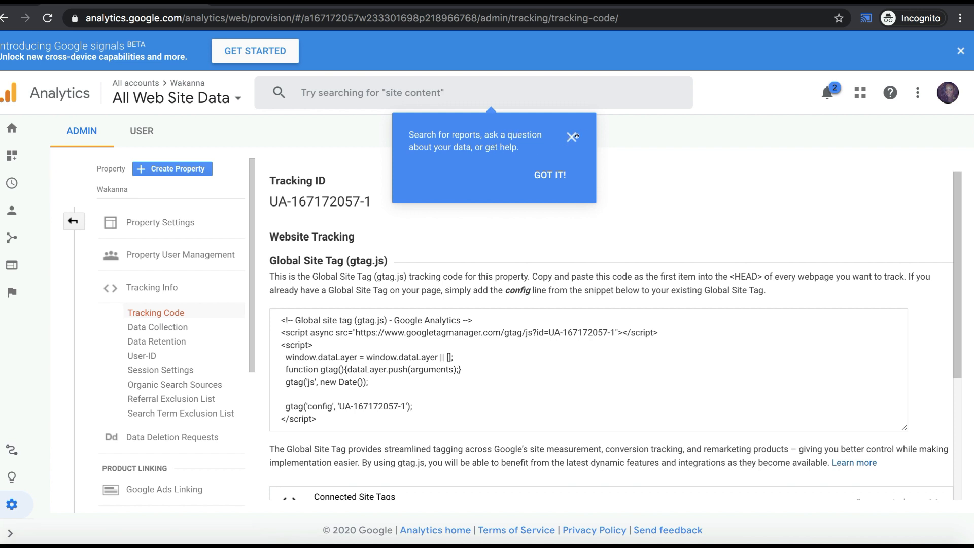
pyautogui.click(571, 137)
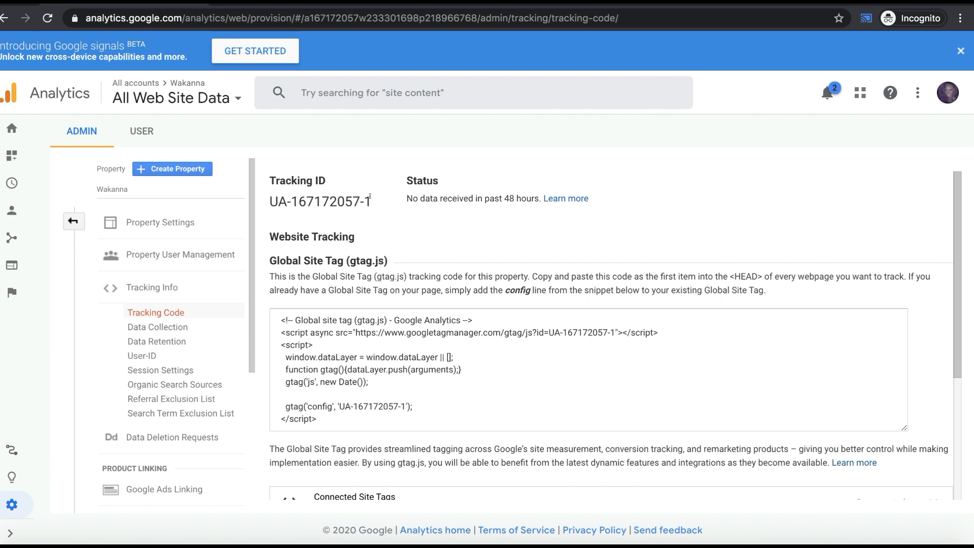
# Step: Select the property's tracking ID and open the Site Traffic settings under My Website in the Wakanna back office
pyautogui.moveTo(371, 198); pyautogui.dragTo(269, 199)
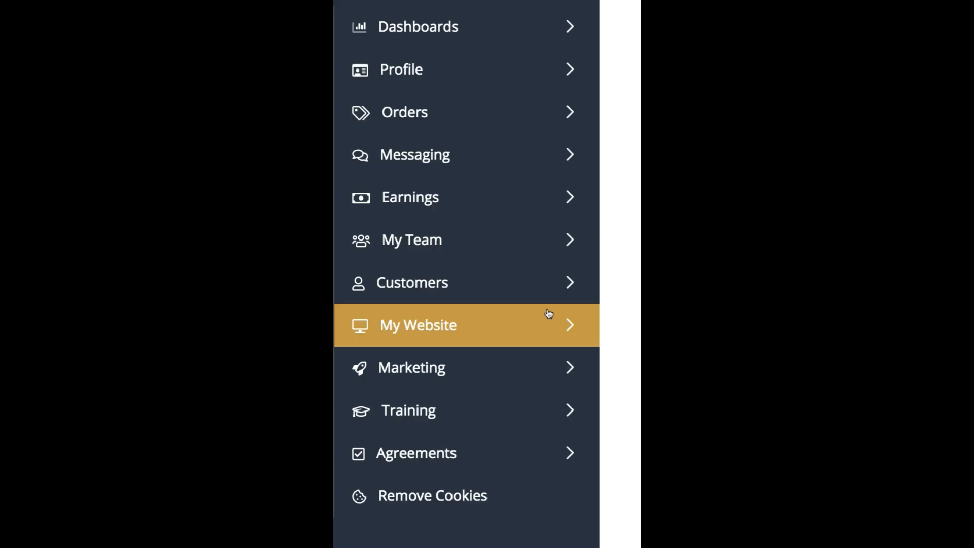
pyautogui.click(549, 314)
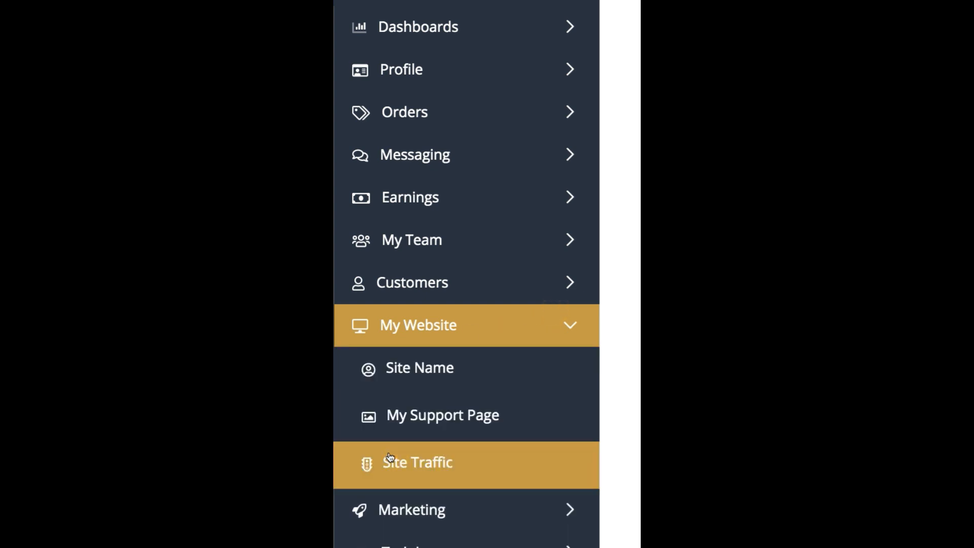
pyautogui.click(389, 456)
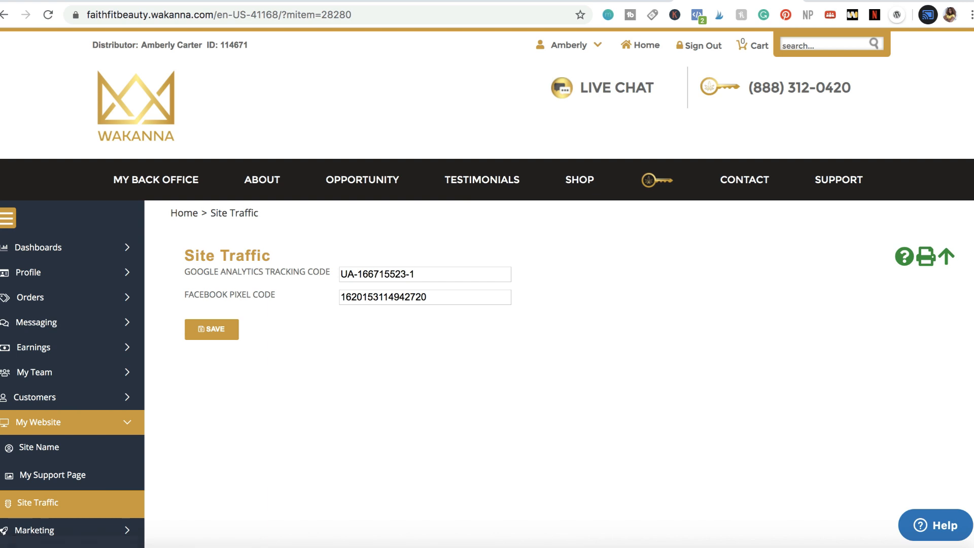
# Step: Switch to Google Analytics and review active users, pageviews, referrals, active pages and locations in the Realtime Overview report
pyautogui.click(882, 1)
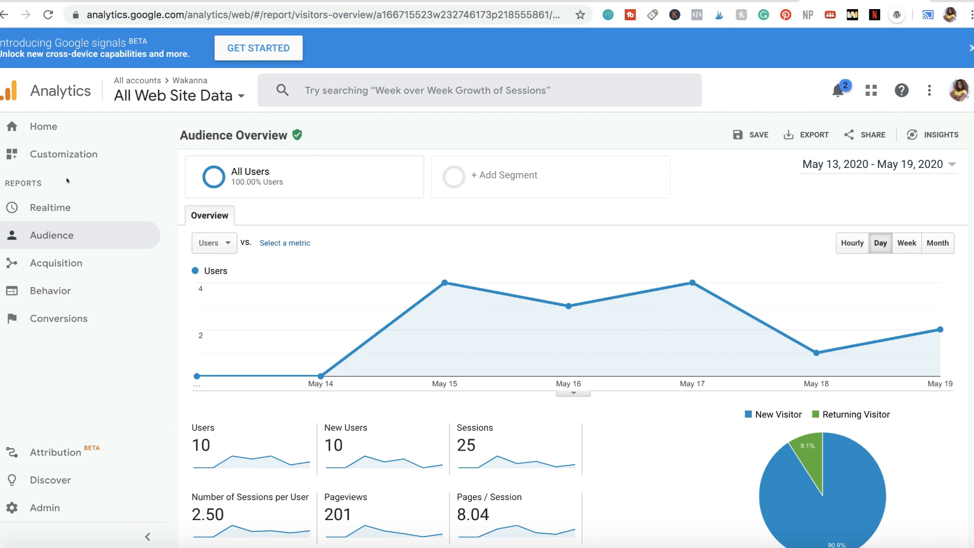
pyautogui.click(123, 211)
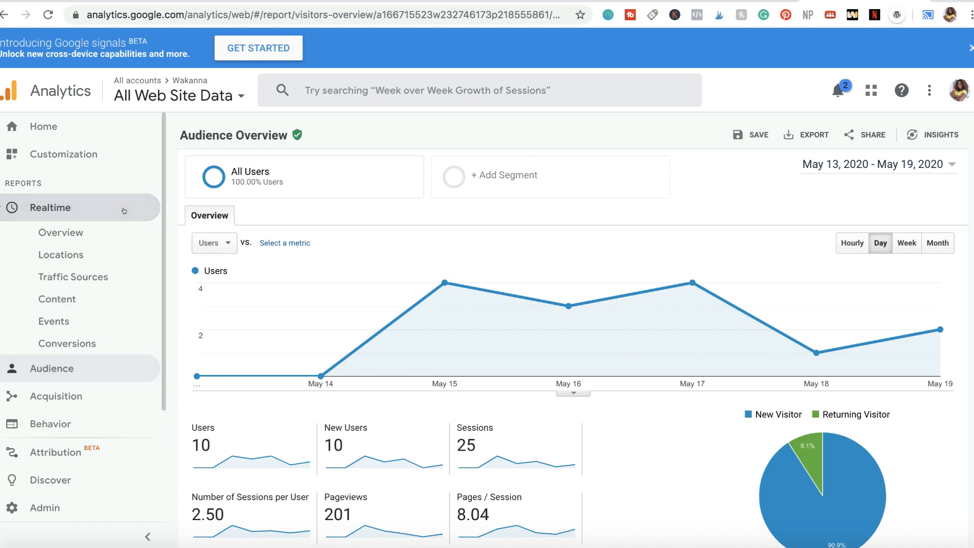
pyautogui.click(83, 231)
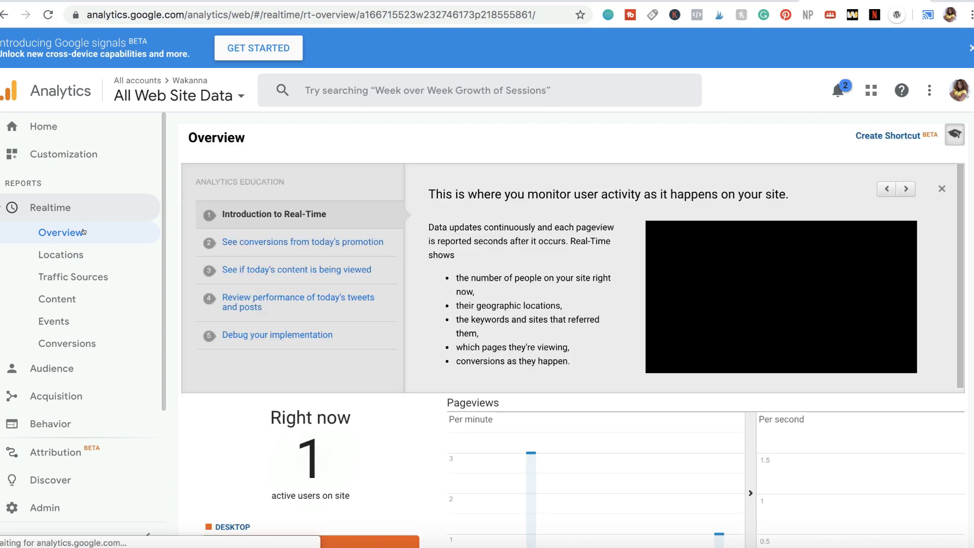
pyautogui.scroll(-5, 286, 260)
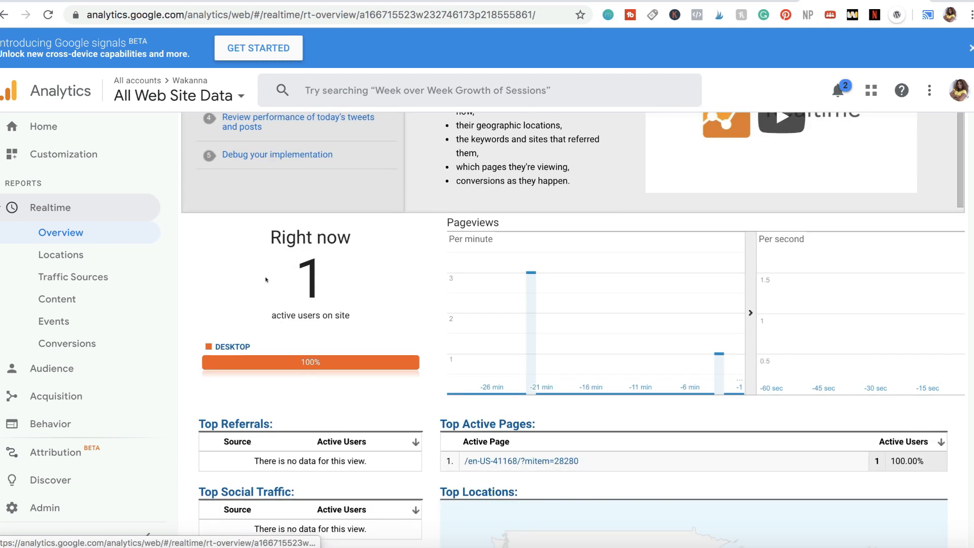
pyautogui.scroll(5, 265, 281)
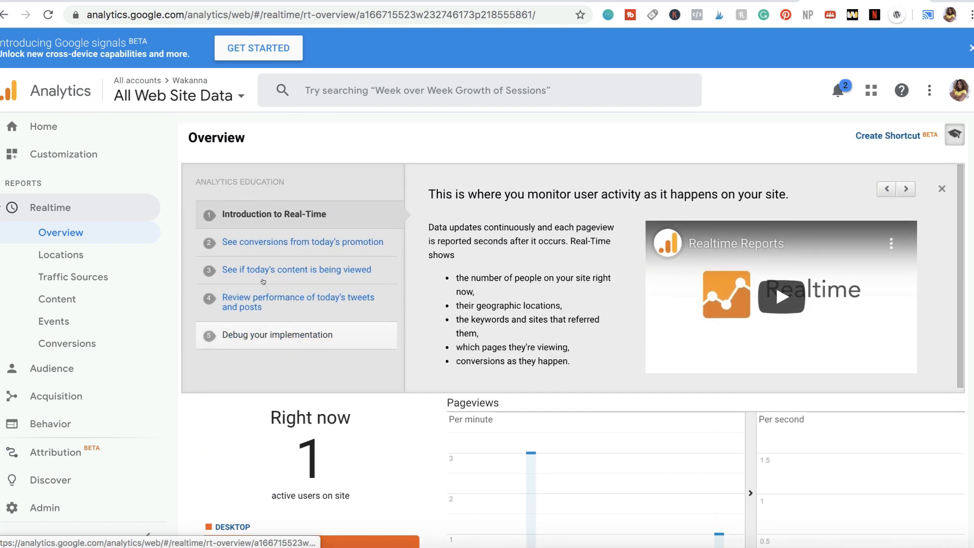
pyautogui.scroll(-7, 264, 281)
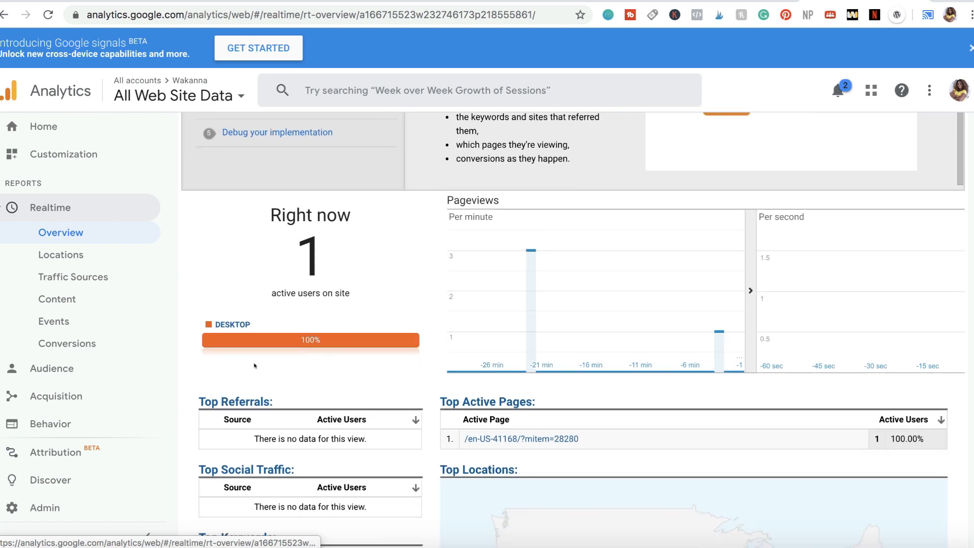
pyautogui.scroll(-1, 255, 365)
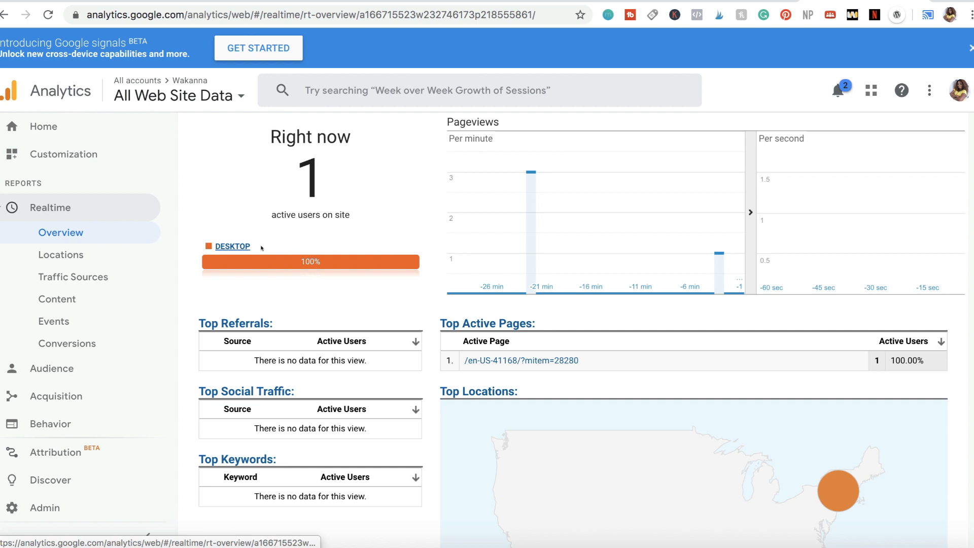
pyautogui.scroll(-1, 308, 308)
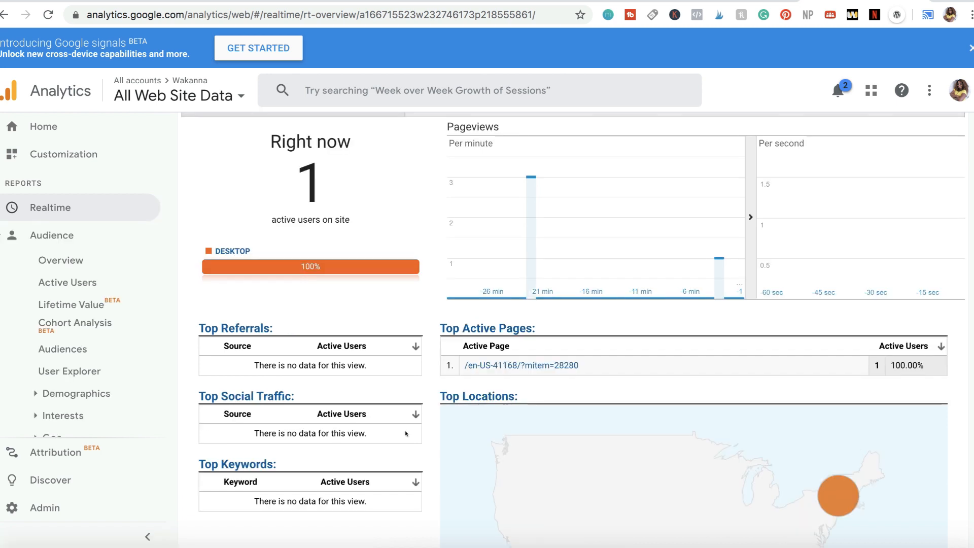
# Step: Expand the Demographics group under Audience and look through the report categories available below it
pyautogui.scroll(3, 406, 434)
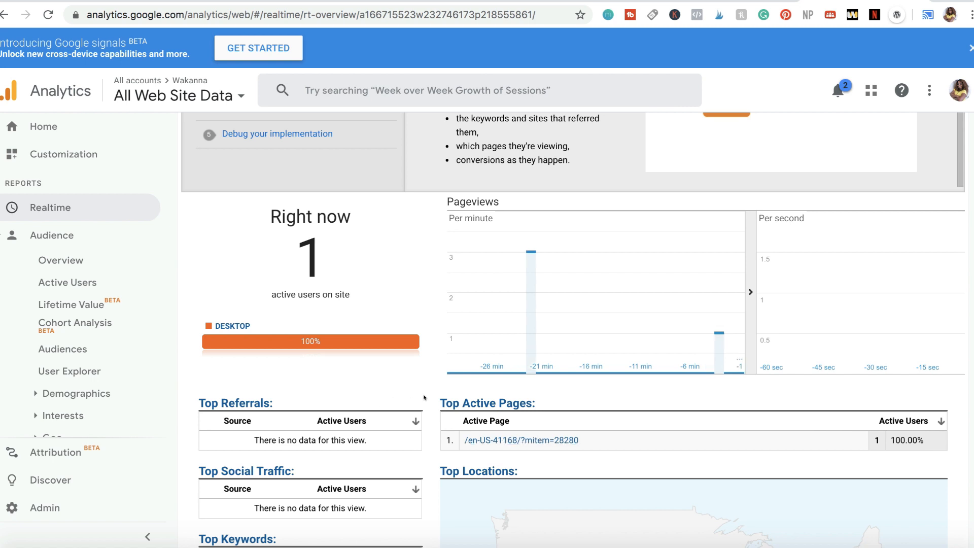
pyautogui.scroll(4, 433, 394)
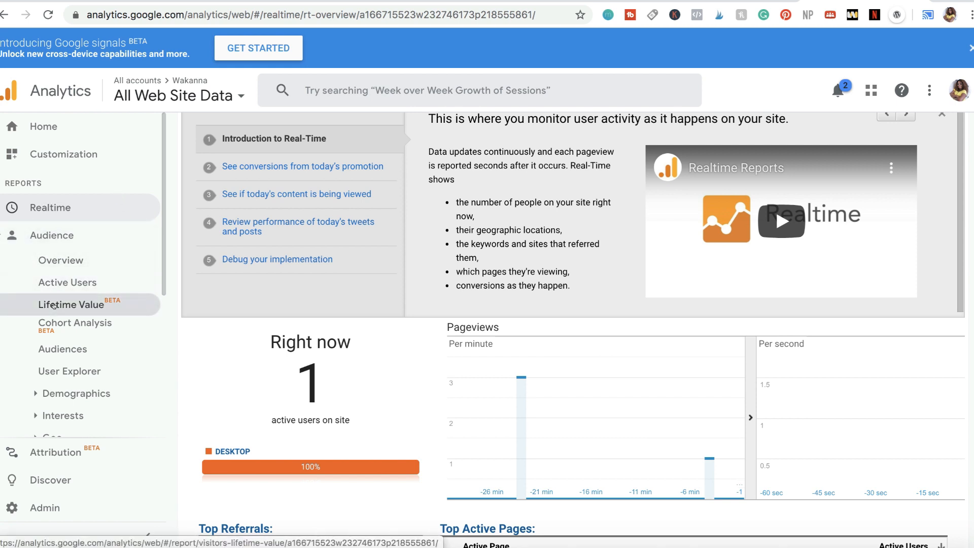
pyautogui.click(69, 395)
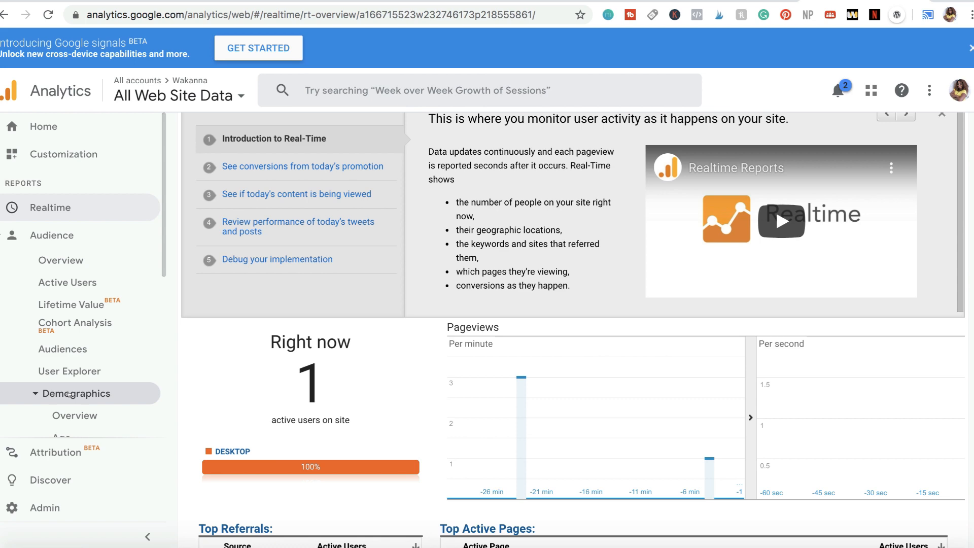
pyautogui.scroll(-6, 207, 368)
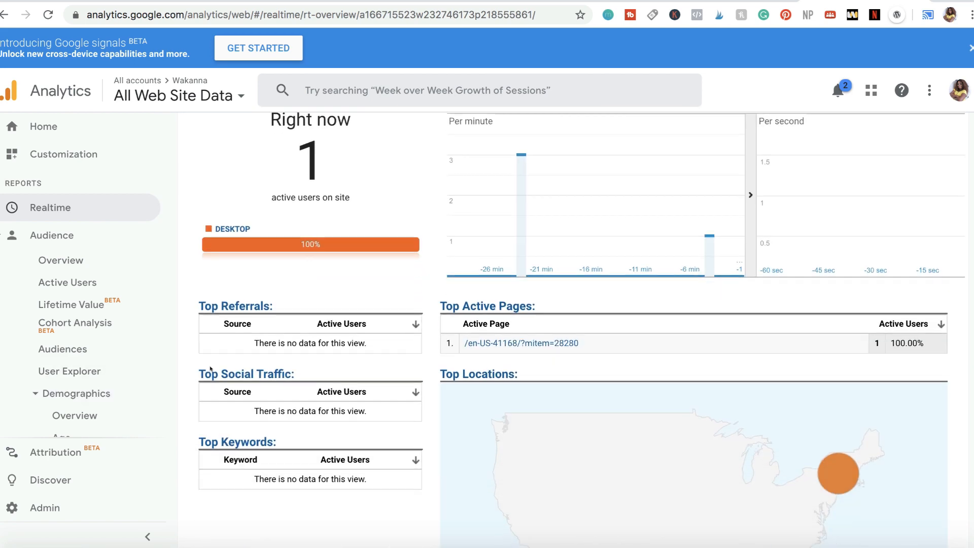
pyautogui.scroll(6, 207, 368)
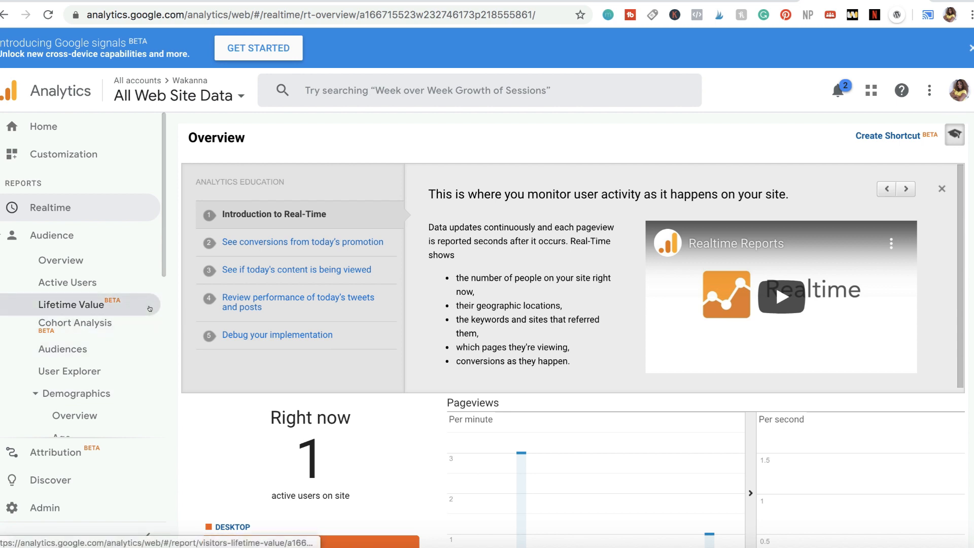
pyautogui.scroll(-1, 109, 335)
pyautogui.scroll(-5, 109, 335)
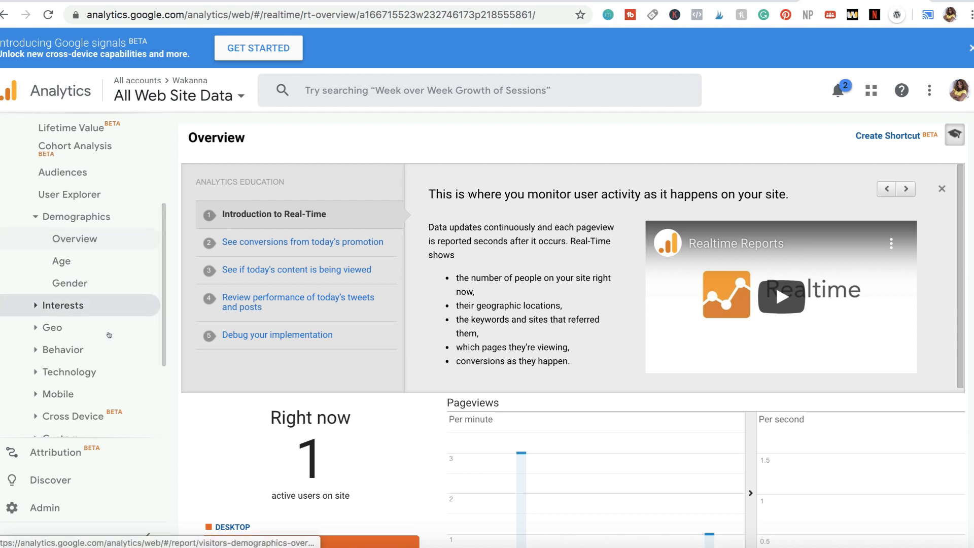
pyautogui.scroll(-1, 109, 335)
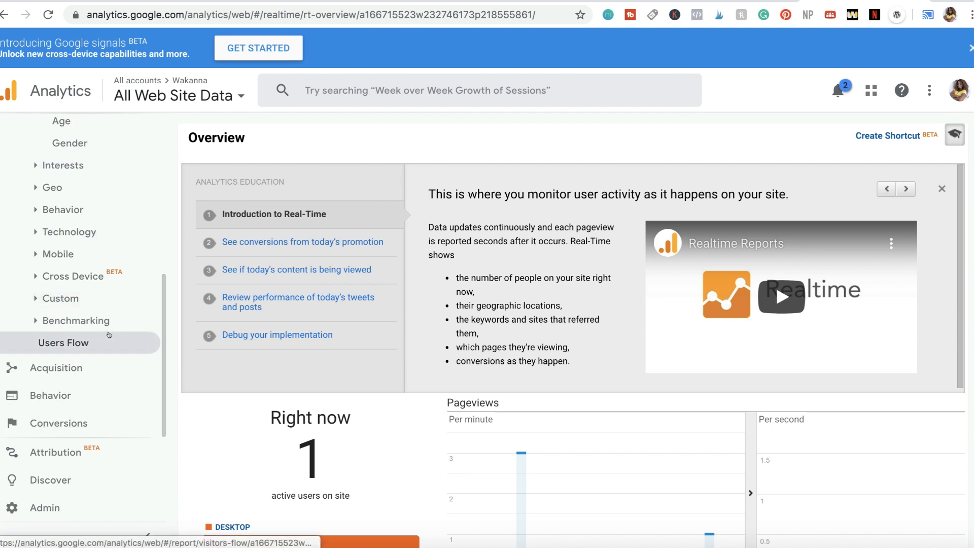
pyautogui.scroll(4, 76, 233)
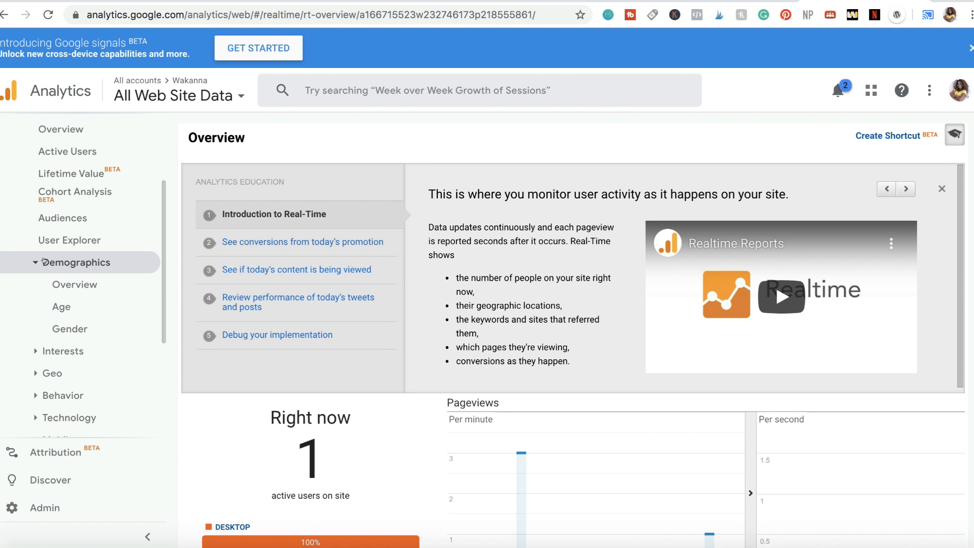
# Step: Open the Audience Overview report and inspect the daily user counts on the Users graph, including May 14 and May 15
pyautogui.scroll(3, 76, 263)
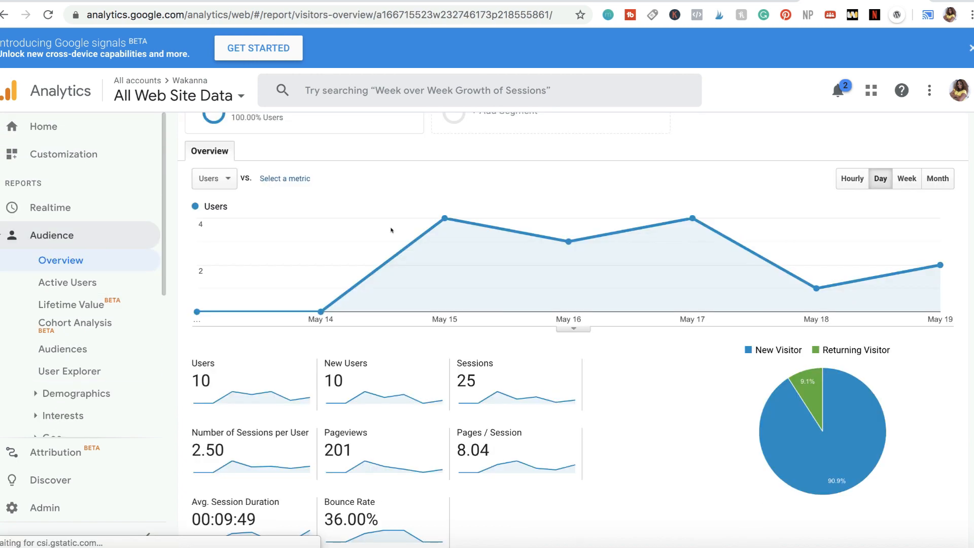
pyautogui.scroll(2, 391, 232)
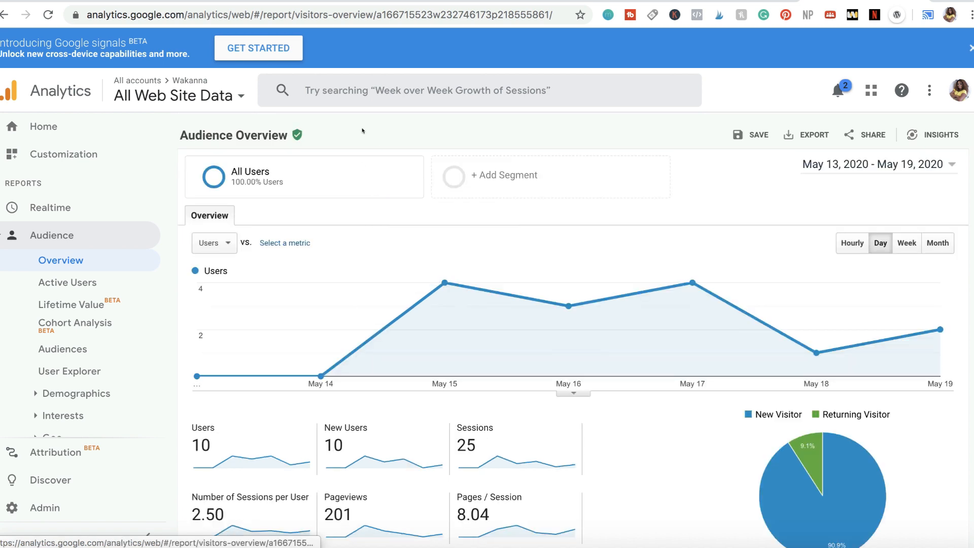
pyautogui.moveTo(302, 313)
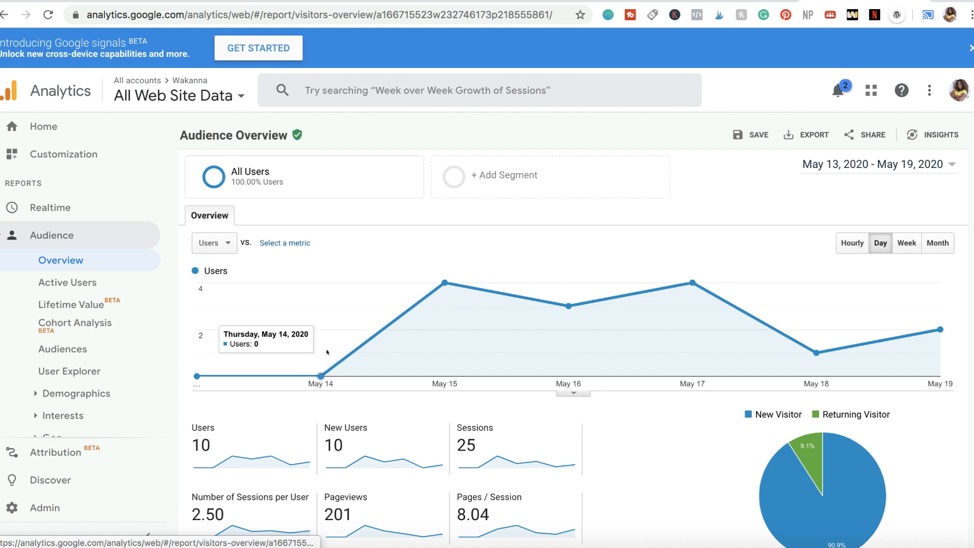
pyautogui.moveTo(455, 288)
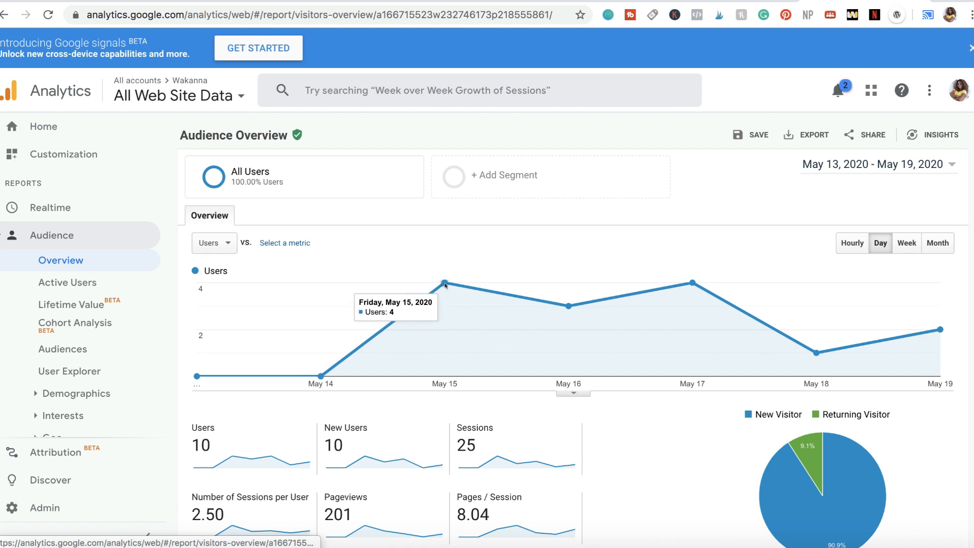
pyautogui.moveTo(692, 285)
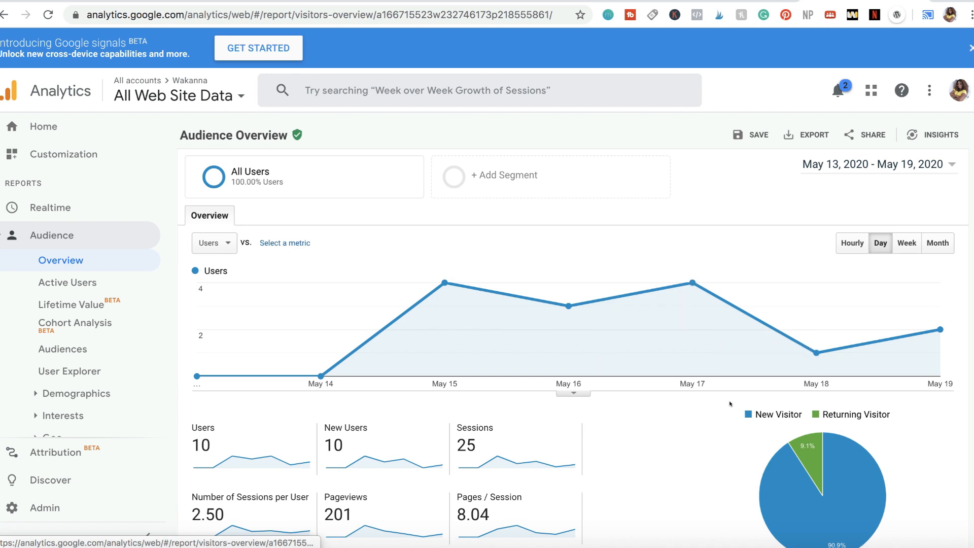
# Step: Inspect the New Visitor and Returning Visitor shares in the pie chart and read the explanation of the Pageviews metric
pyautogui.scroll(-3, 729, 404)
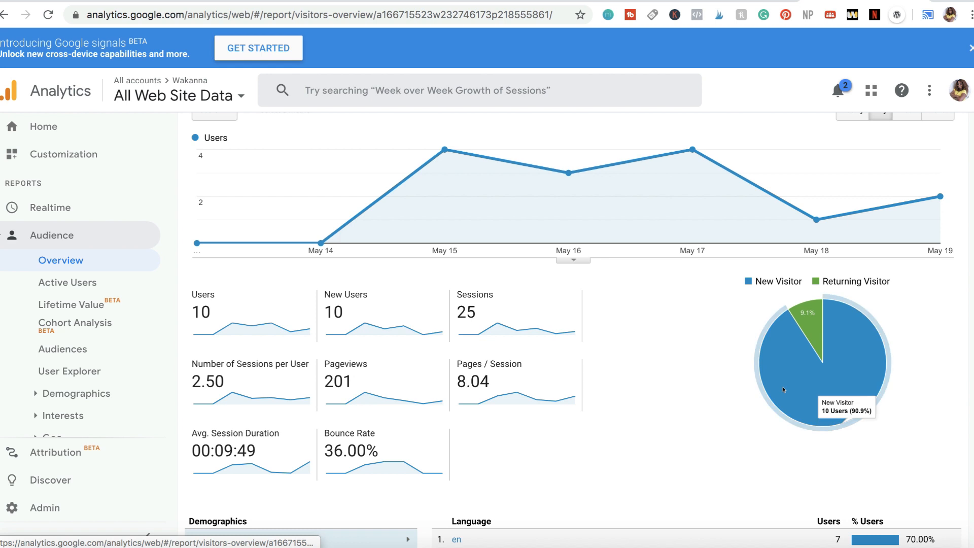
pyautogui.moveTo(843, 362)
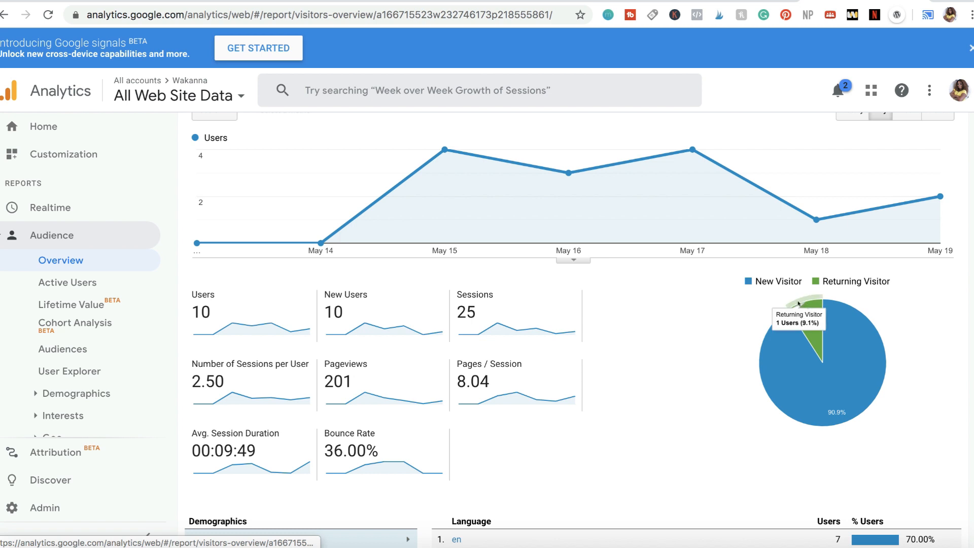
pyautogui.scroll(-2, 700, 436)
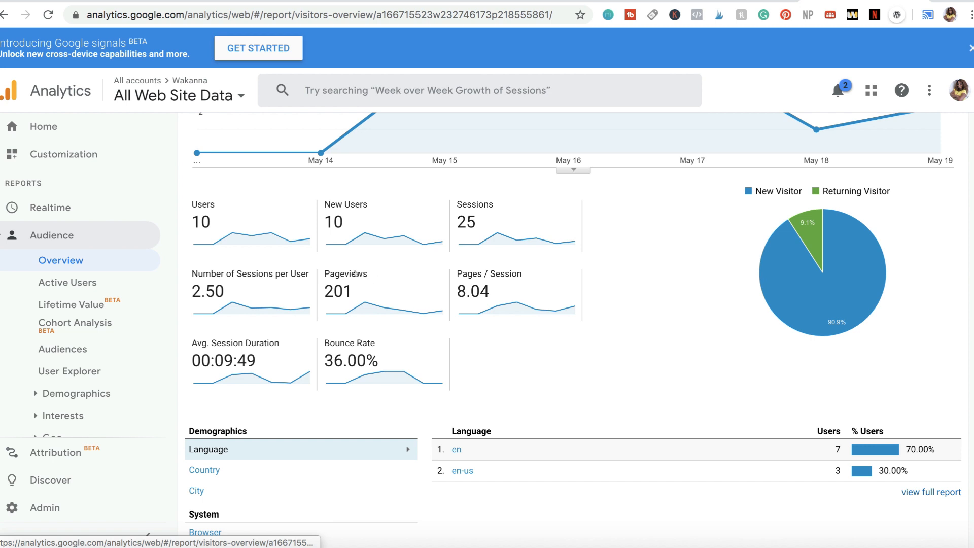
pyautogui.moveTo(351, 271)
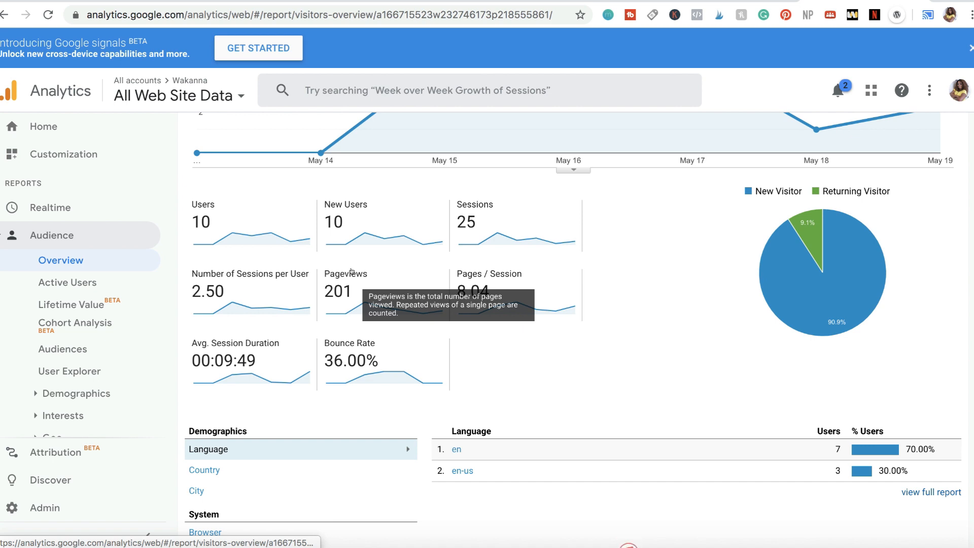
# Step: Review the language breakdown, and view the users by Country, Browser and mobile Operating System
pyautogui.scroll(-3, 541, 394)
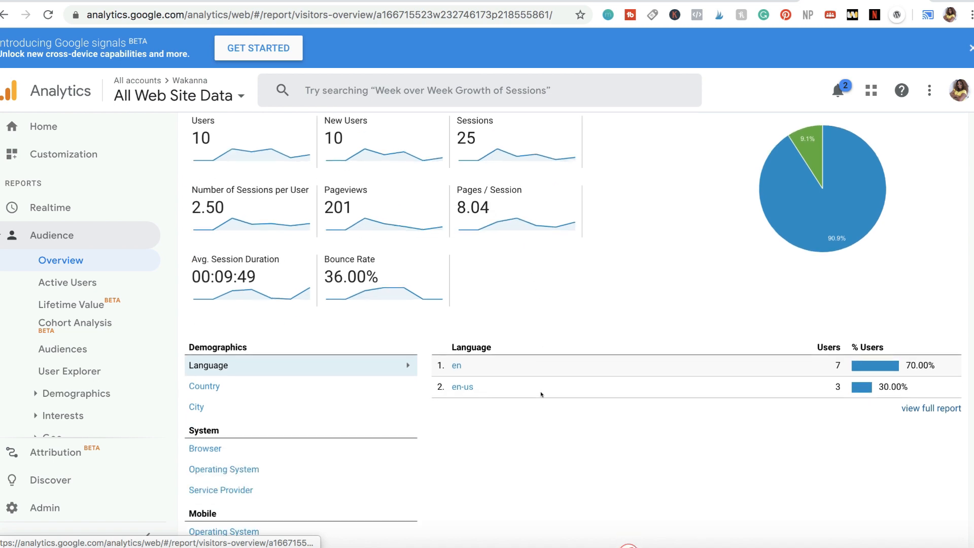
pyautogui.scroll(-1, 541, 394)
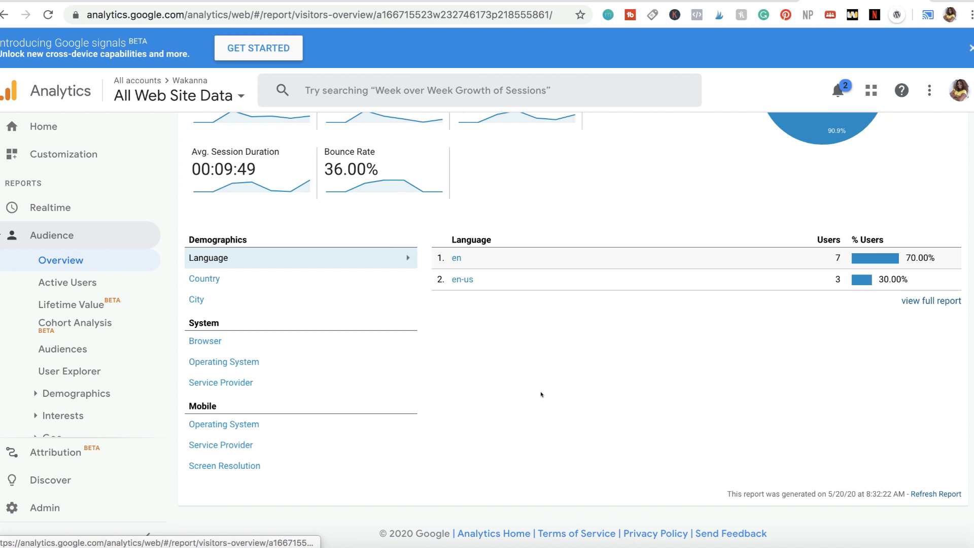
pyautogui.scroll(2, 267, 259)
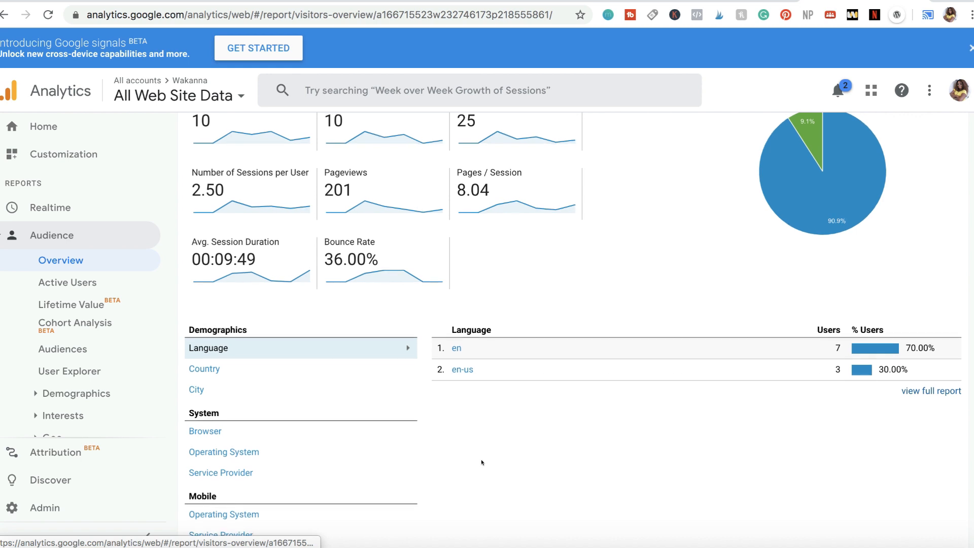
pyautogui.scroll(-3, 482, 462)
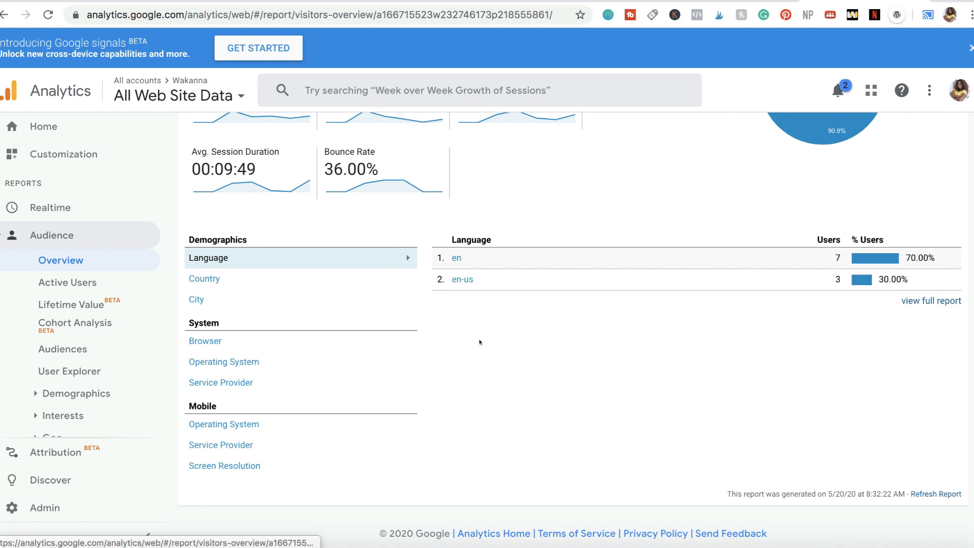
pyautogui.click(346, 278)
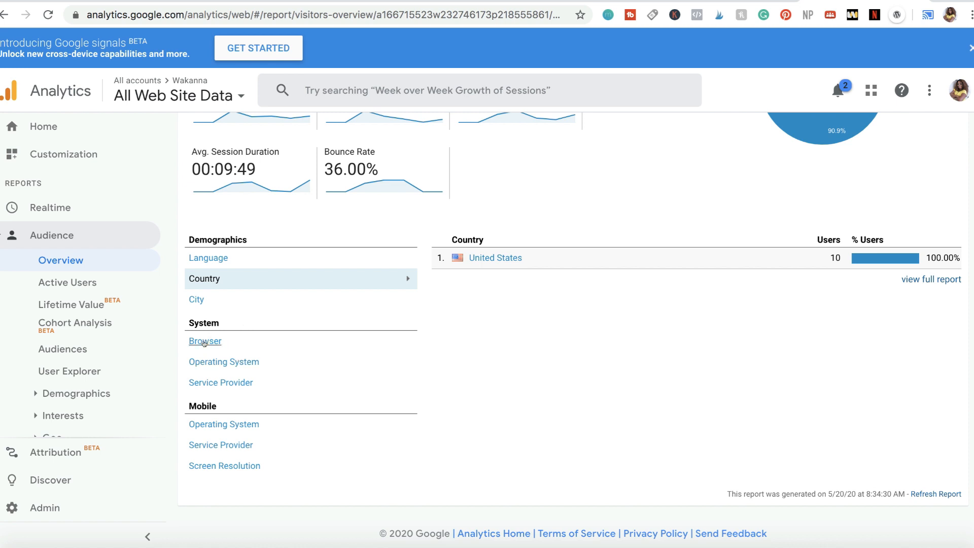
pyautogui.click(205, 341)
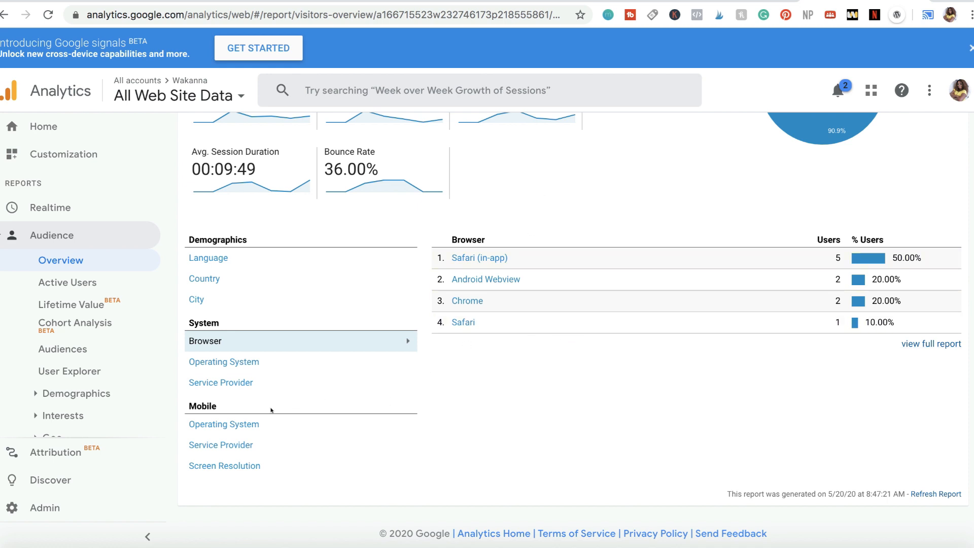
pyautogui.click(245, 423)
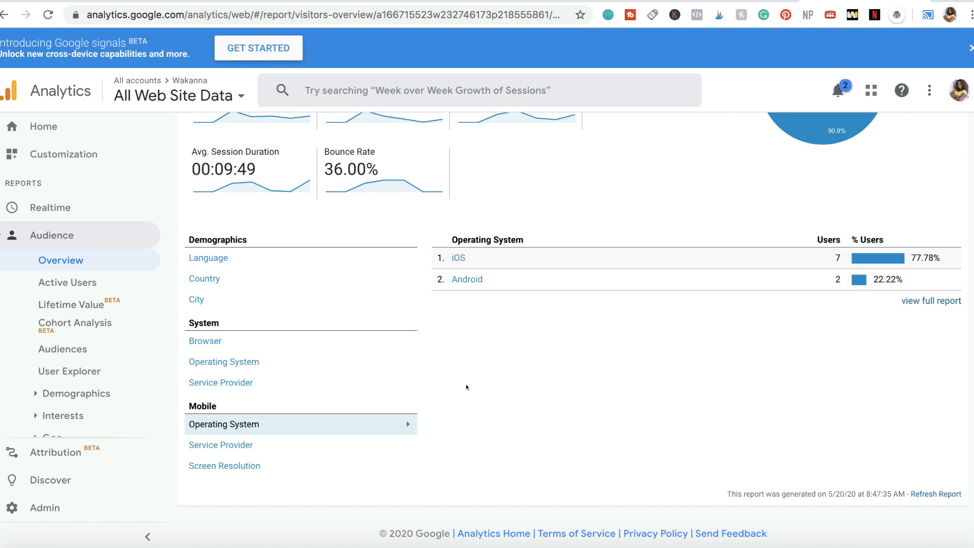
# Step: Review the whole Audience Overview report again, from the Users graph and session metrics to the mobile operating system table
pyautogui.scroll(5, 466, 387)
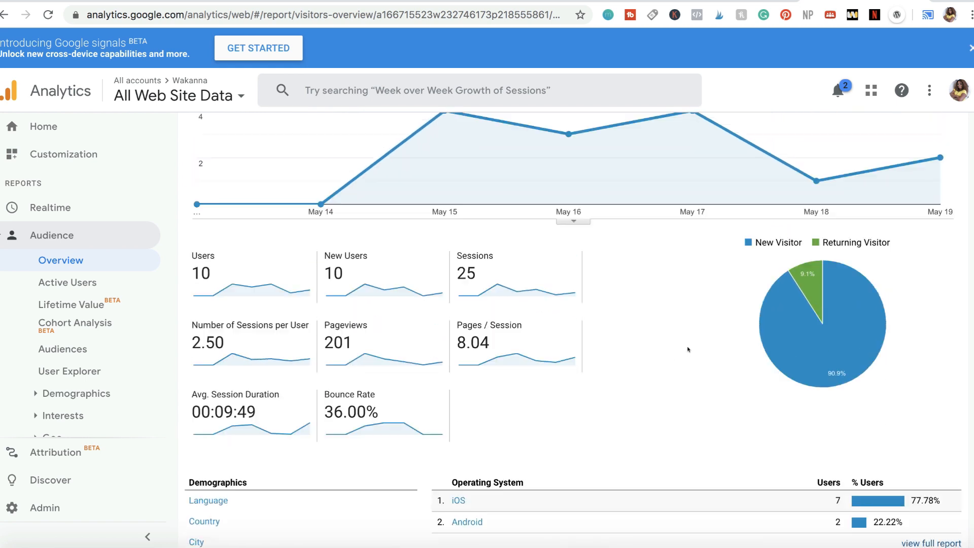
pyautogui.scroll(3, 688, 349)
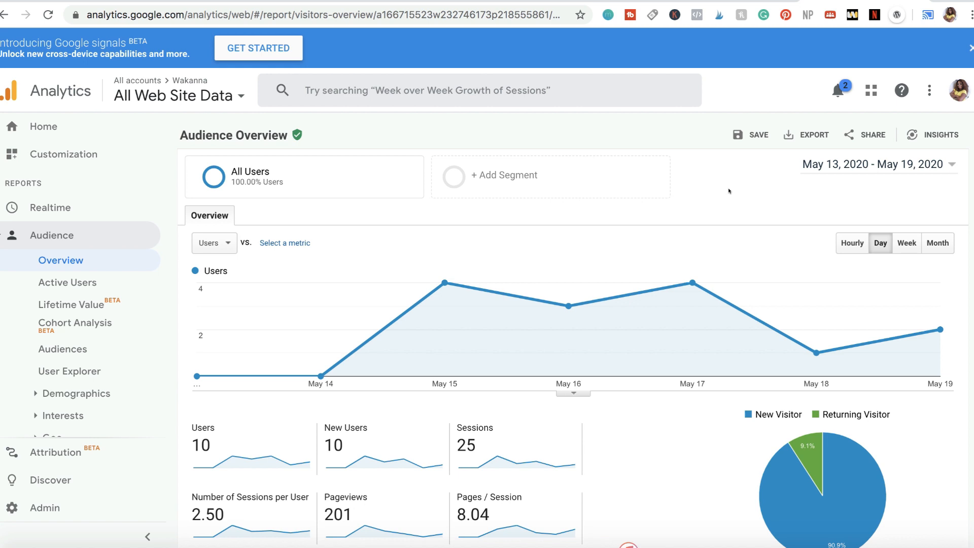
pyautogui.scroll(-2, 729, 188)
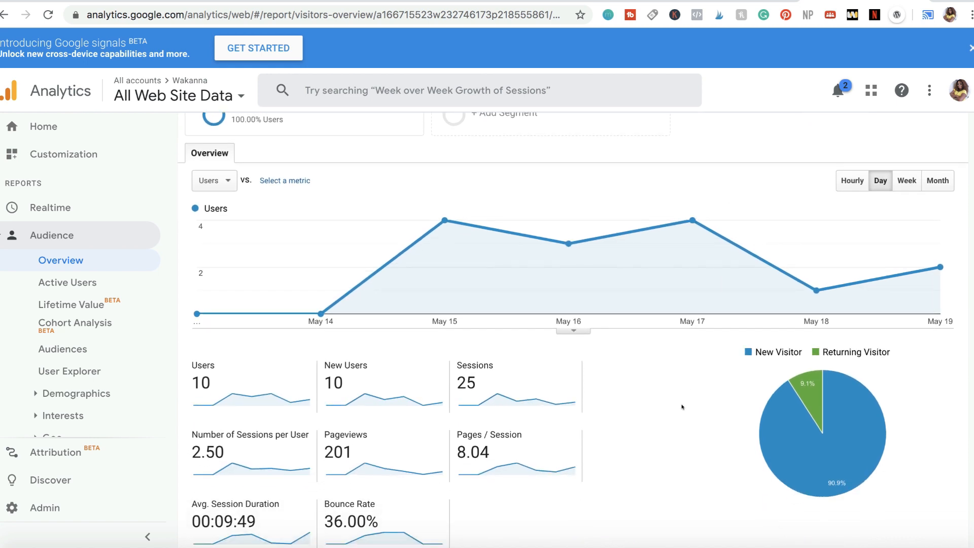
pyautogui.scroll(-4, 681, 405)
pyautogui.scroll(-2, 681, 406)
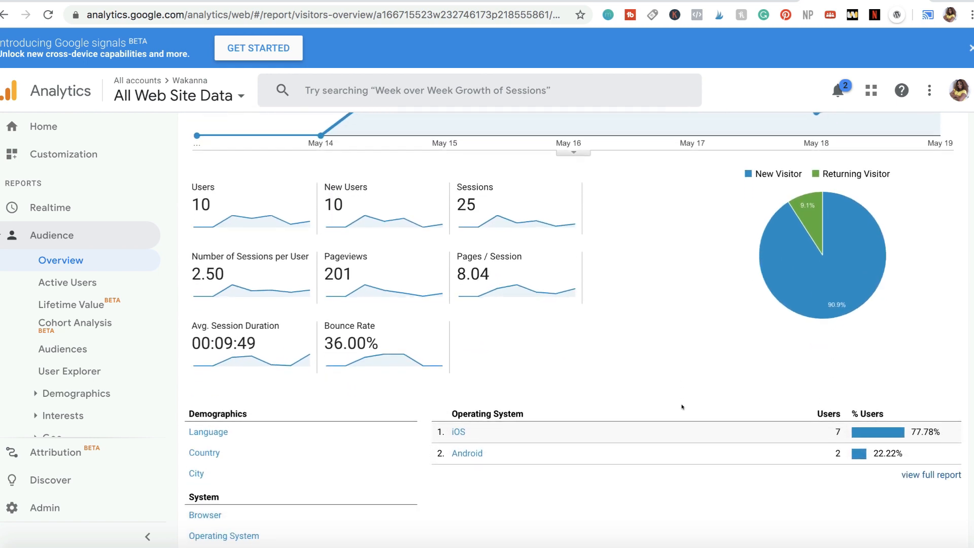
pyautogui.scroll(-3, 681, 406)
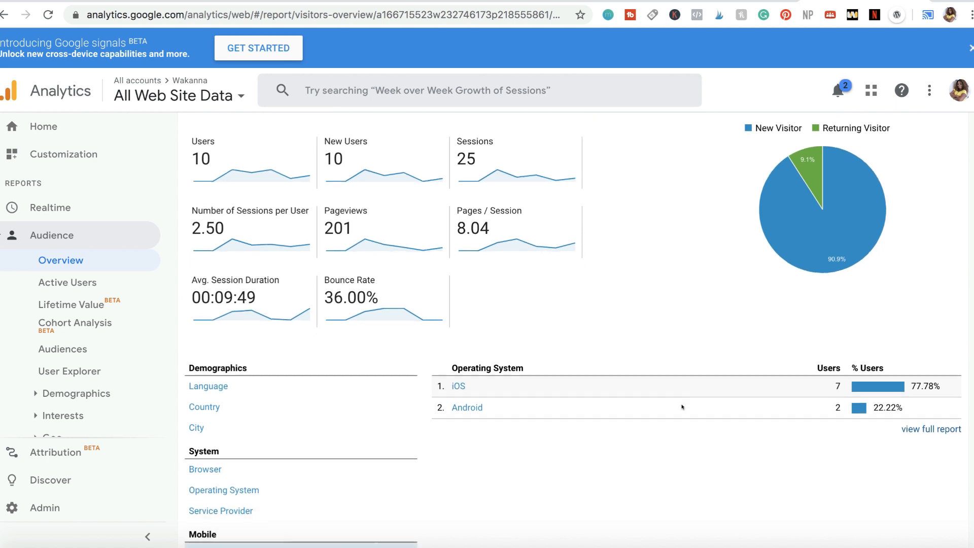
pyautogui.scroll(-2, 680, 446)
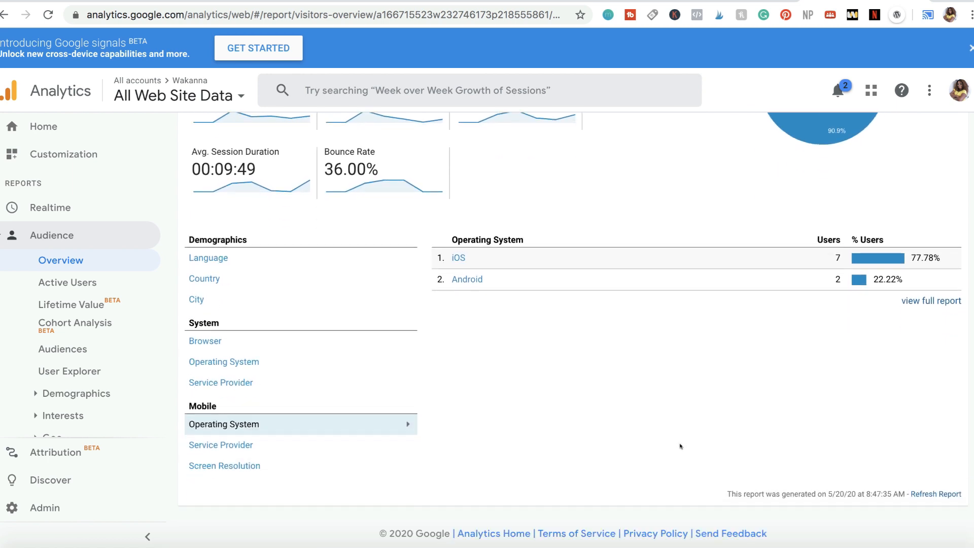
pyautogui.scroll(8, 680, 446)
pyautogui.scroll(3, 681, 452)
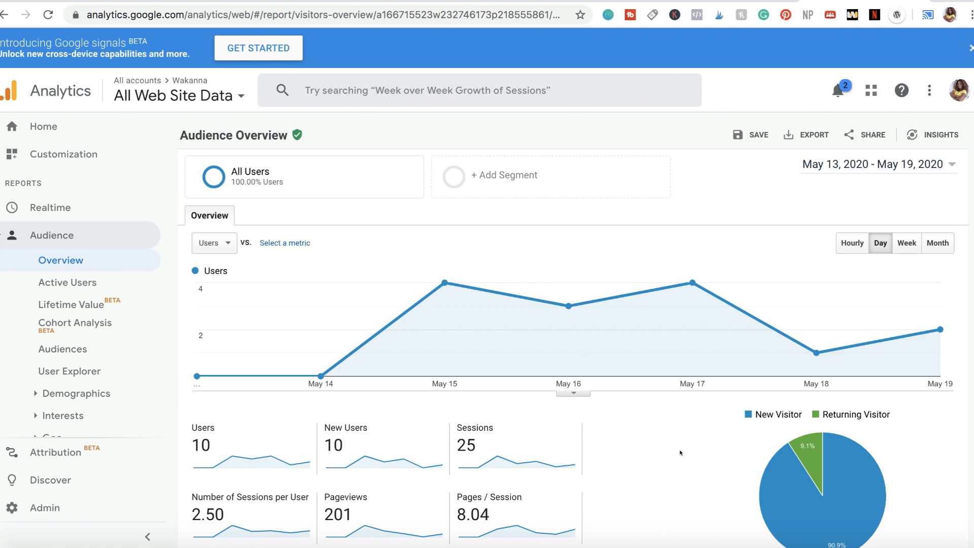
pyautogui.scroll(-2, 680, 453)
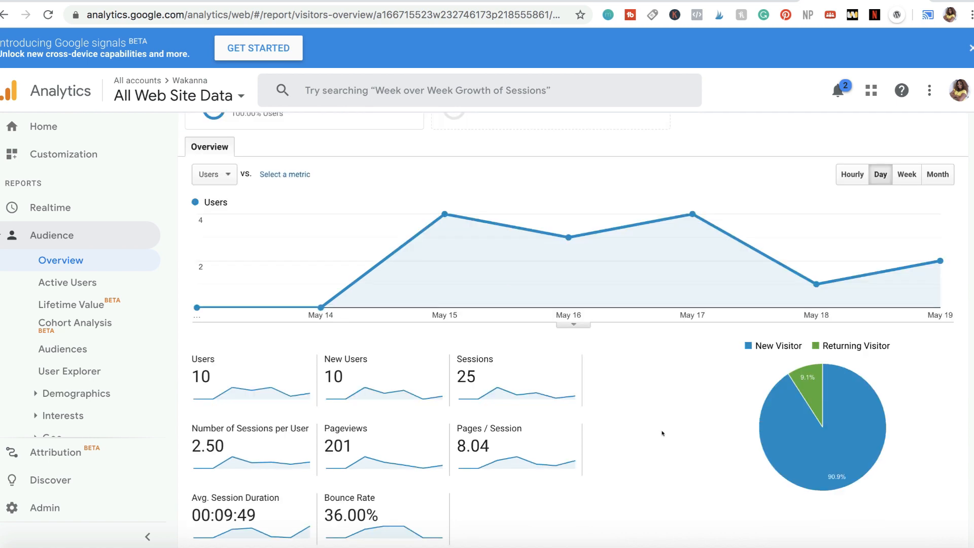
pyautogui.scroll(2, 662, 433)
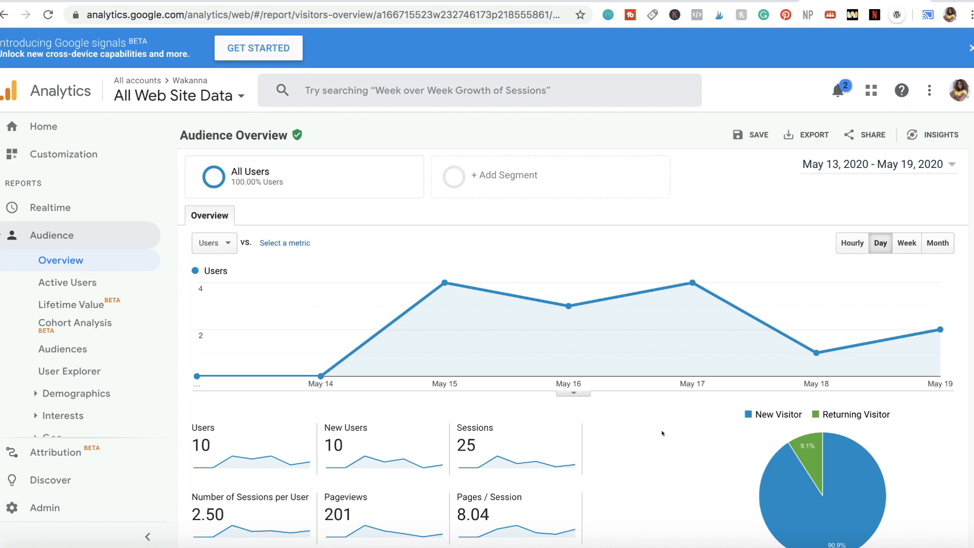
pyautogui.scroll(-2, 662, 432)
pyautogui.scroll(2, 662, 433)
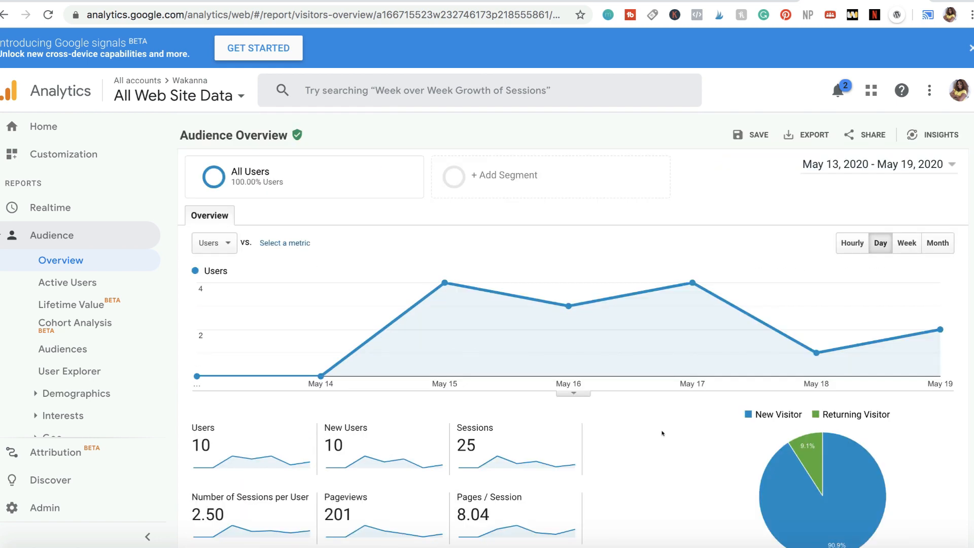